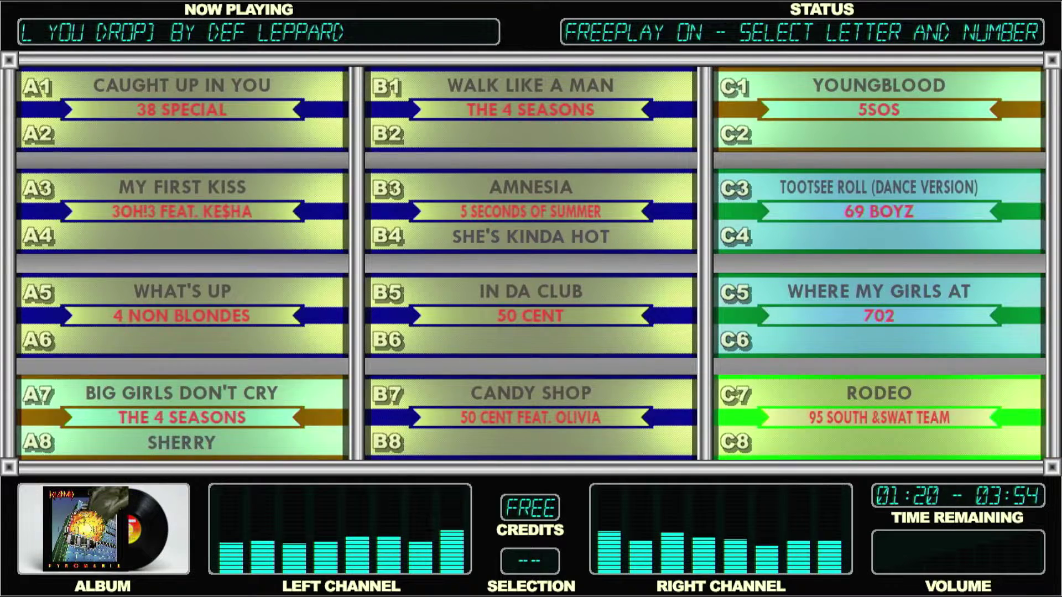
# - Page forward to the songs by A Flock of Seagulls, ABC, AC/DC and AFI
pyautogui.press('Right')
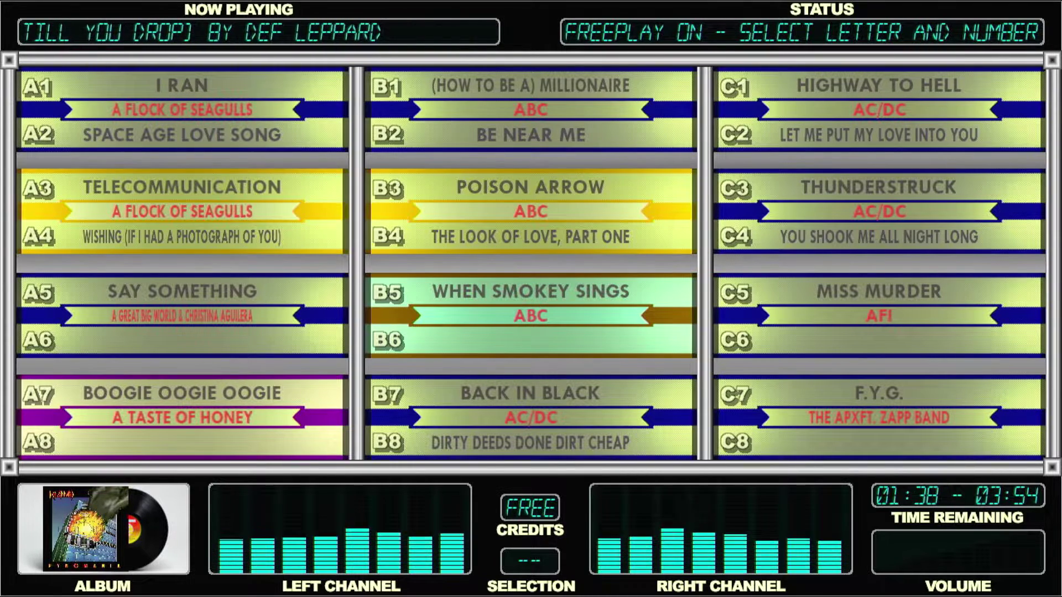
# - Enter GRUNGE as the Genre search term on the on-screen keyboard
pyautogui.press('s')
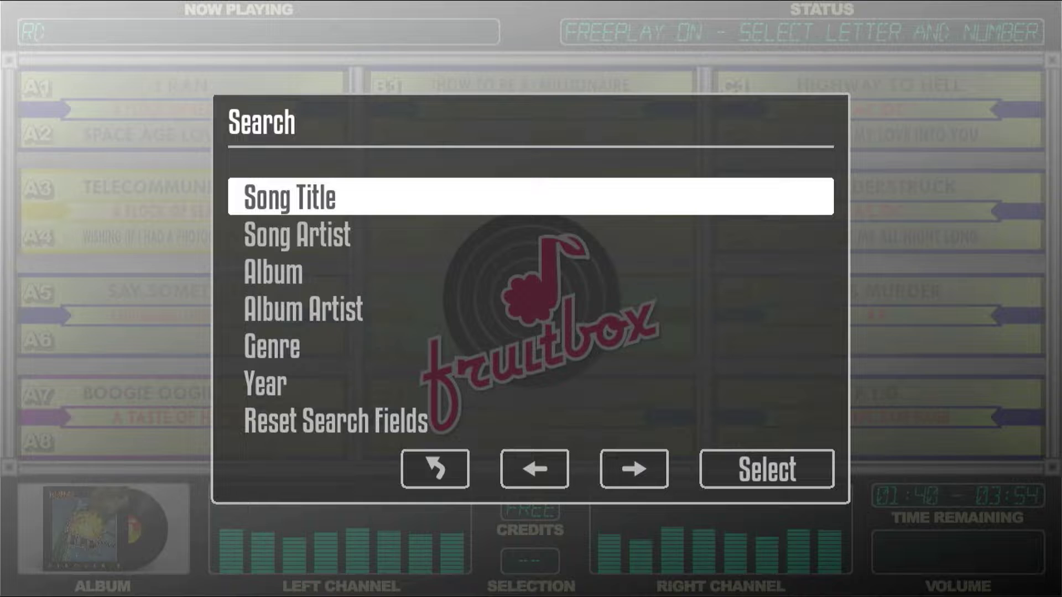
pyautogui.press('Right')
pyautogui.press('Right')
pyautogui.press('Right')
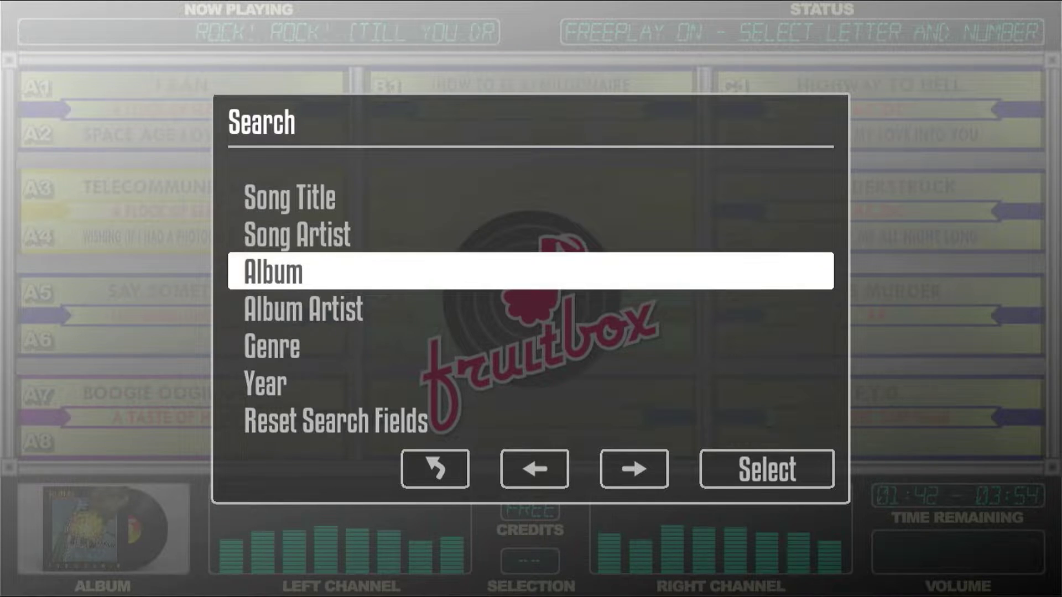
pyautogui.press('Right')
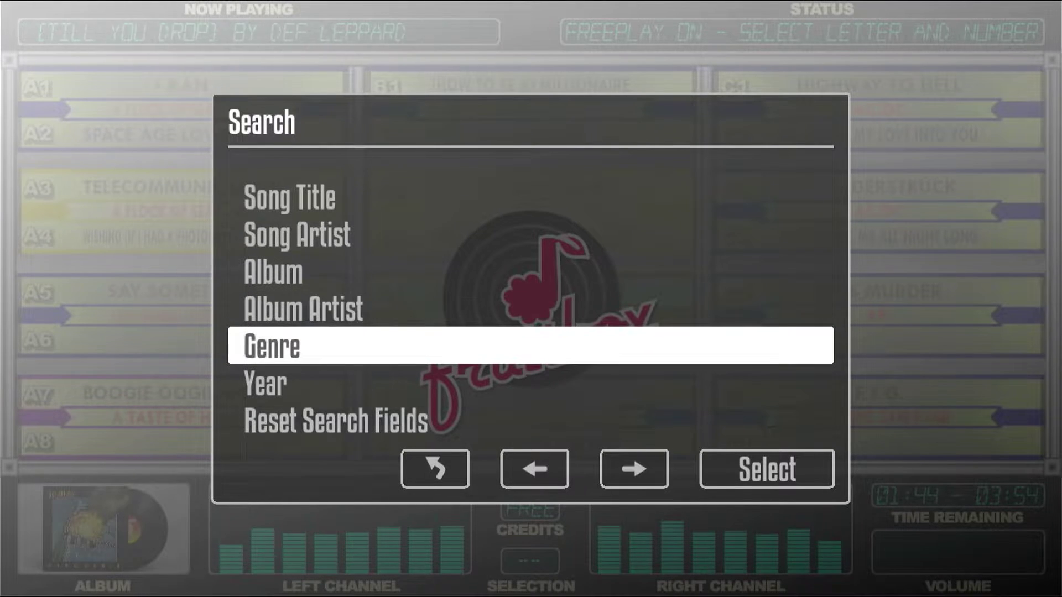
pyautogui.press('Left')
pyautogui.press('Left')
pyautogui.press('Left')
pyautogui.press('Right')
pyautogui.press('Right')
pyautogui.press('Right')
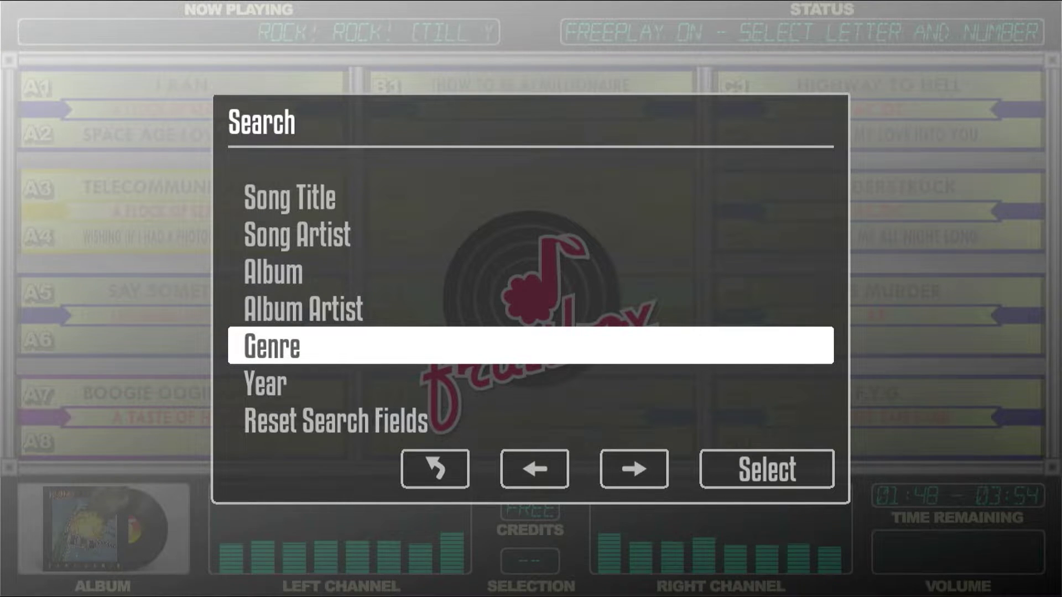
pyautogui.press('Return')
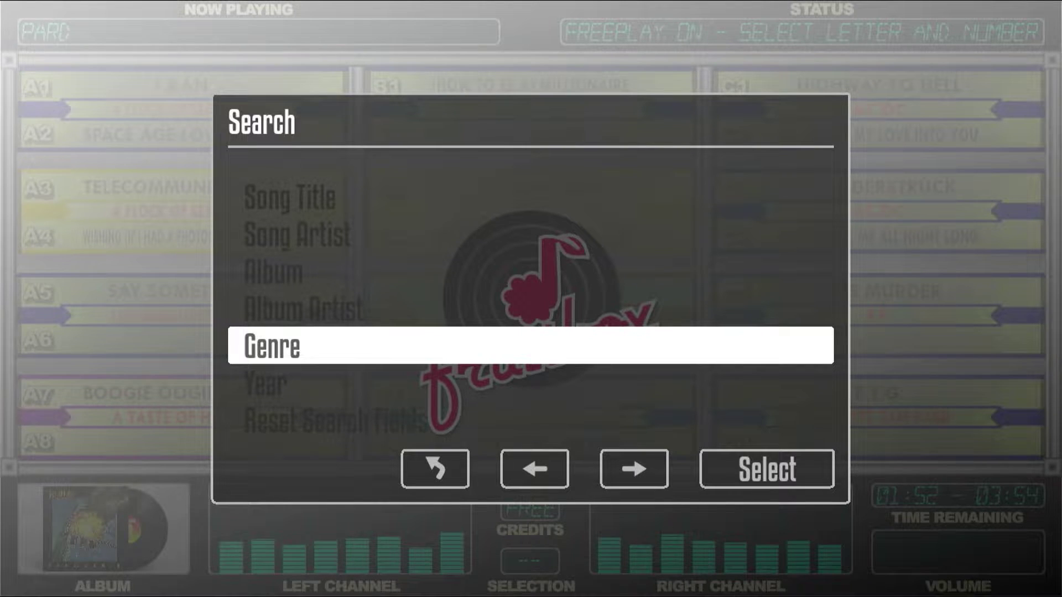
pyautogui.write('GR')
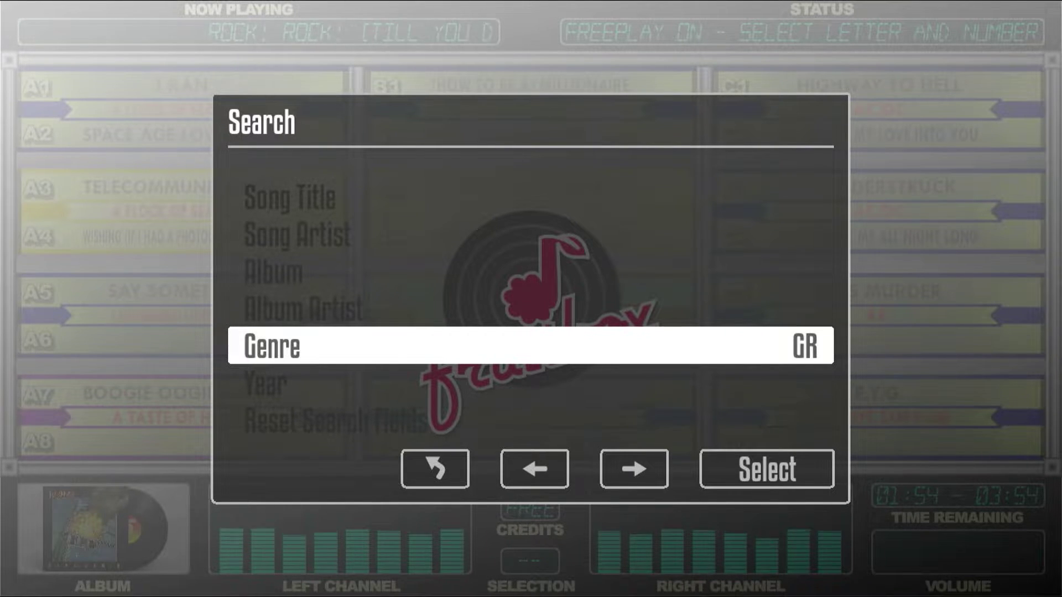
pyautogui.write('UNGE')
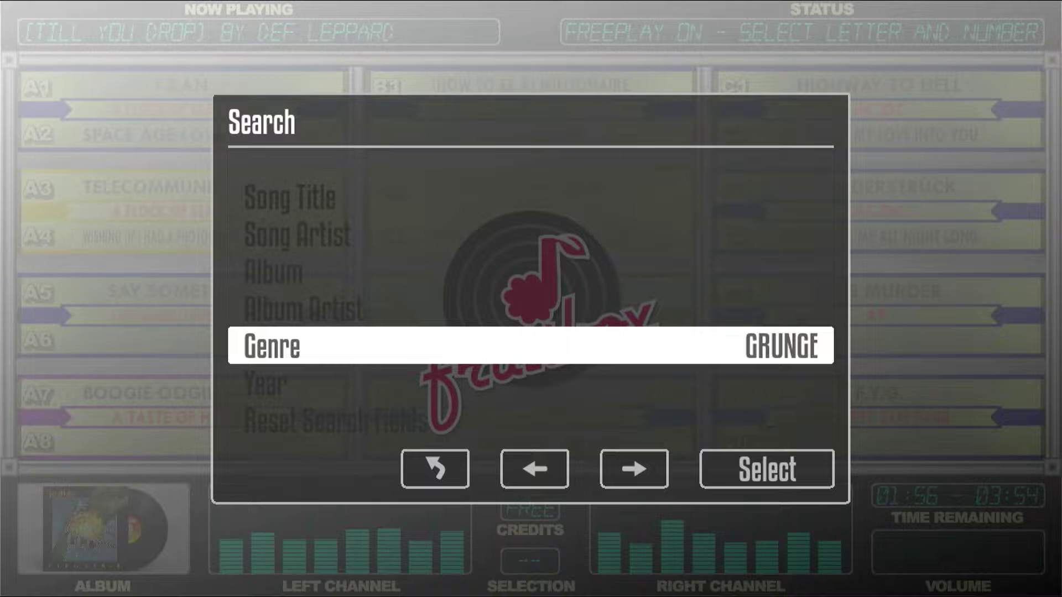
pyautogui.press('Return')
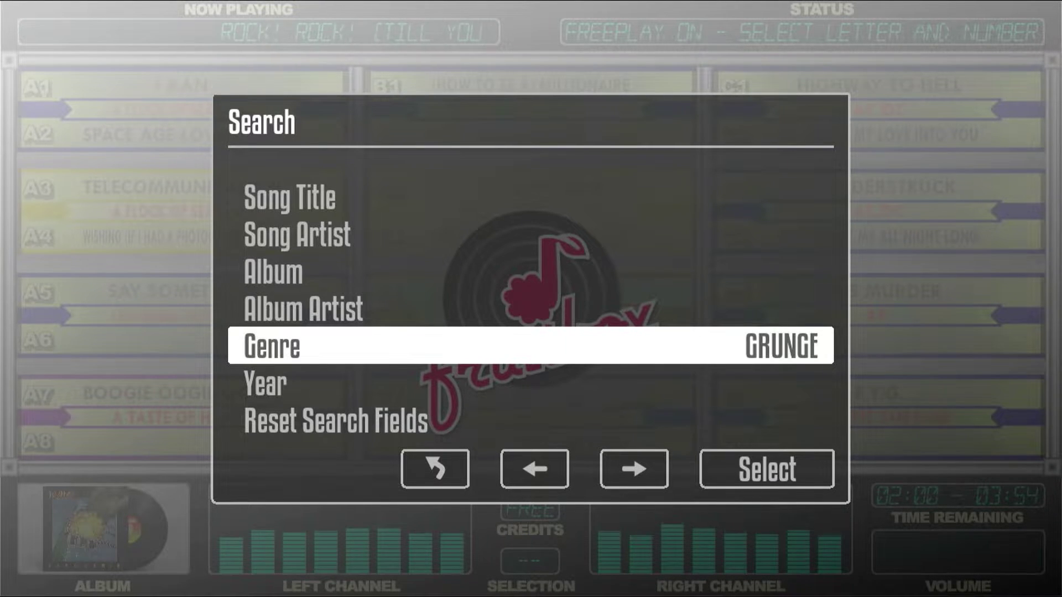
pyautogui.press('Left')
pyautogui.press('Left')
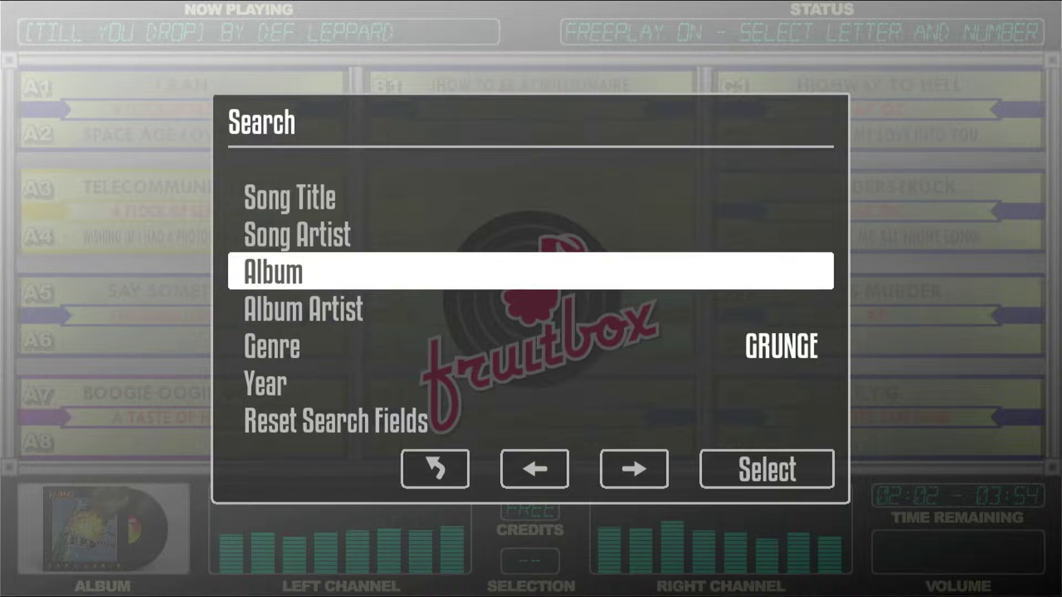
pyautogui.press('Right')
pyautogui.press('Right')
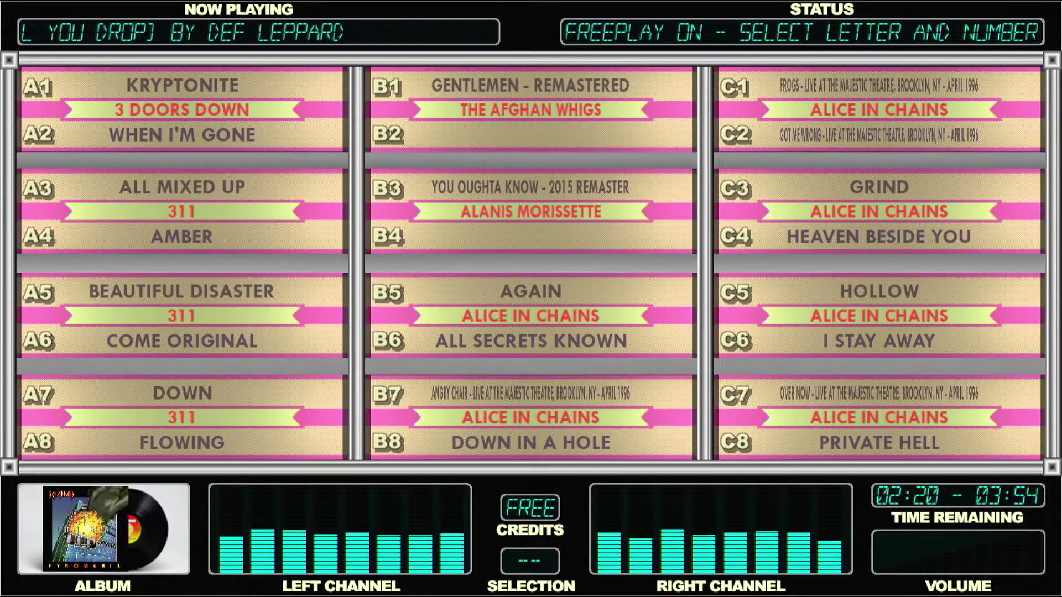
# - Page through the grunge results to Marcy Playground, Mazzy Star and Melvins, then reopen Search
pyautogui.press('Right')
pyautogui.press('Right')
pyautogui.press('Right')
pyautogui.press('Right')
pyautogui.press('Right')
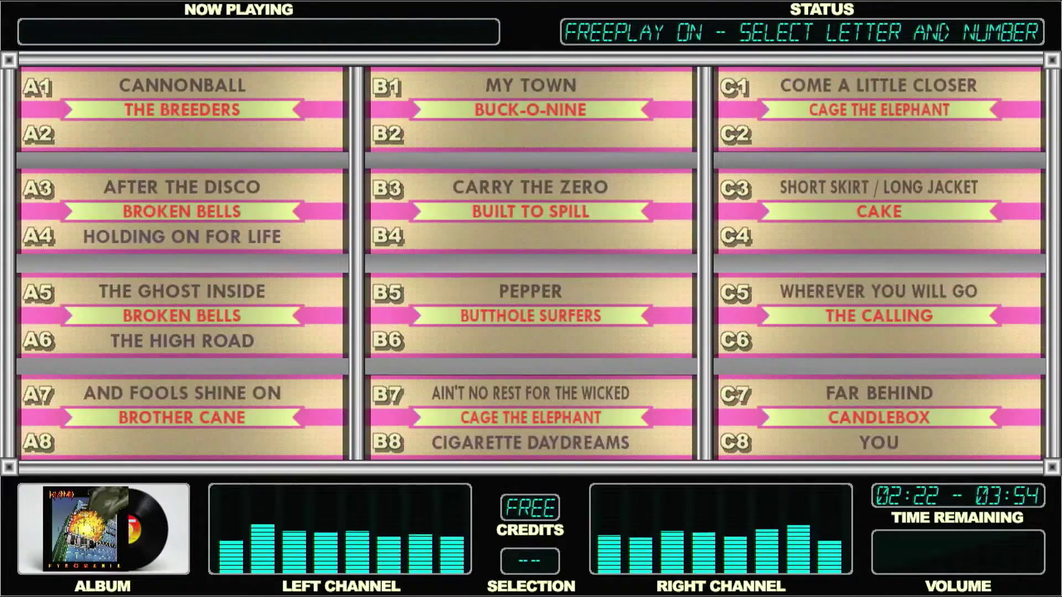
pyautogui.press('Right')
pyautogui.press('Right')
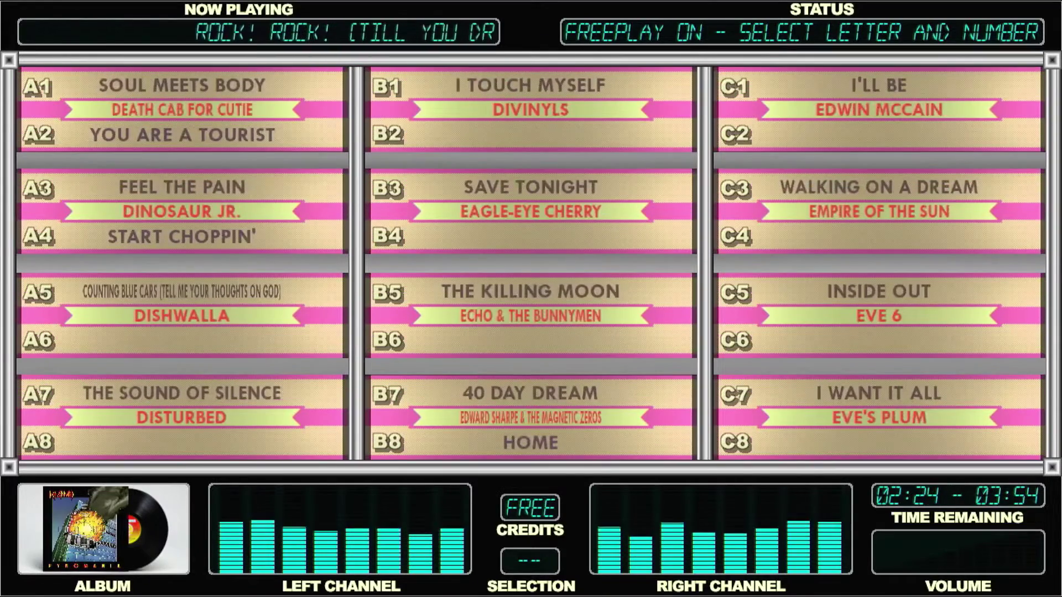
pyautogui.press('Right')
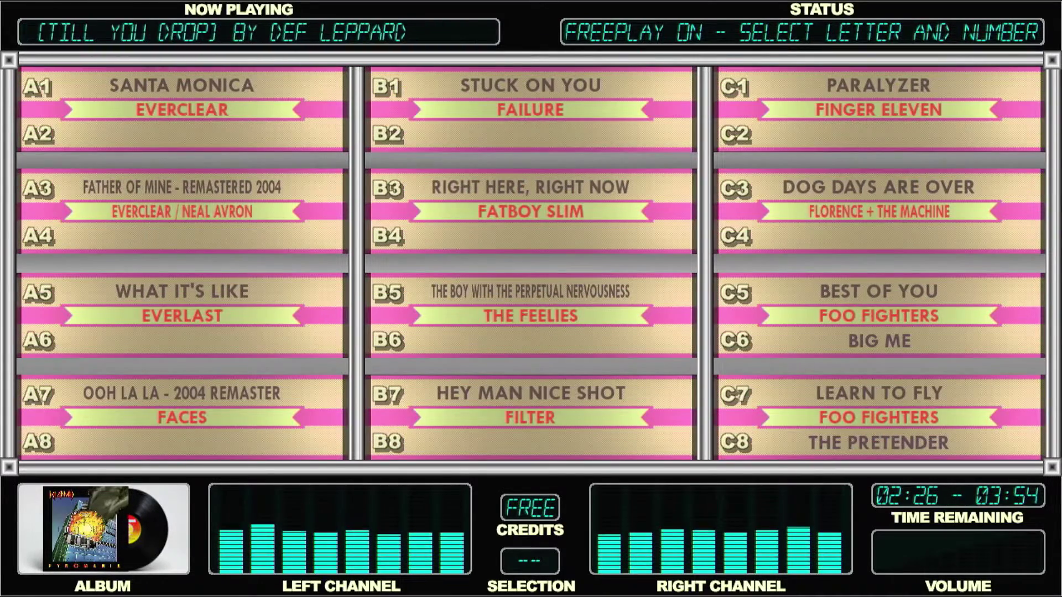
pyautogui.press('Right')
pyautogui.press('Right')
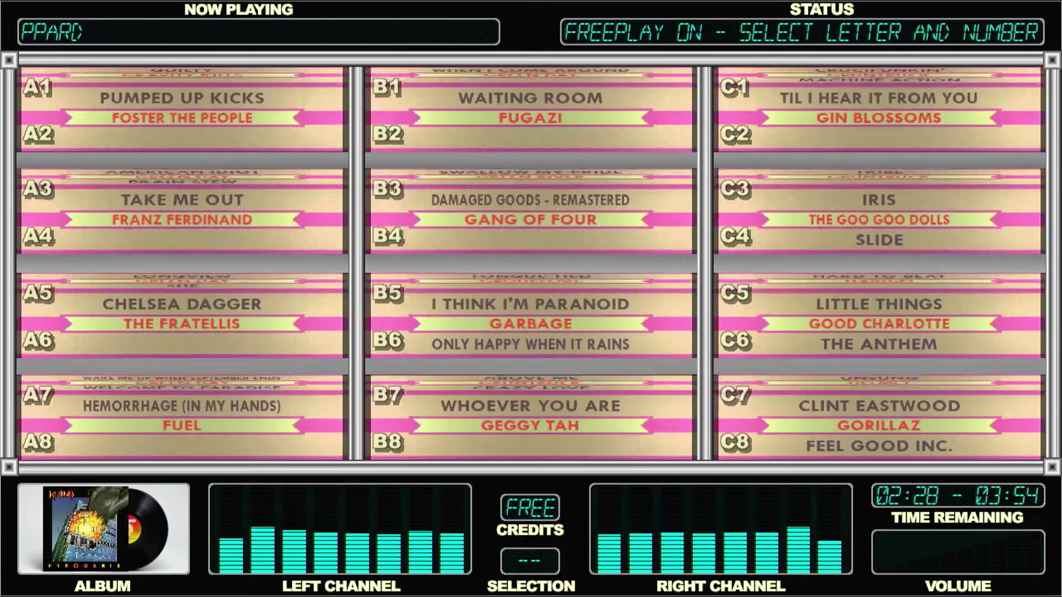
pyautogui.press('Right')
pyautogui.press('Right')
pyautogui.press('Right')
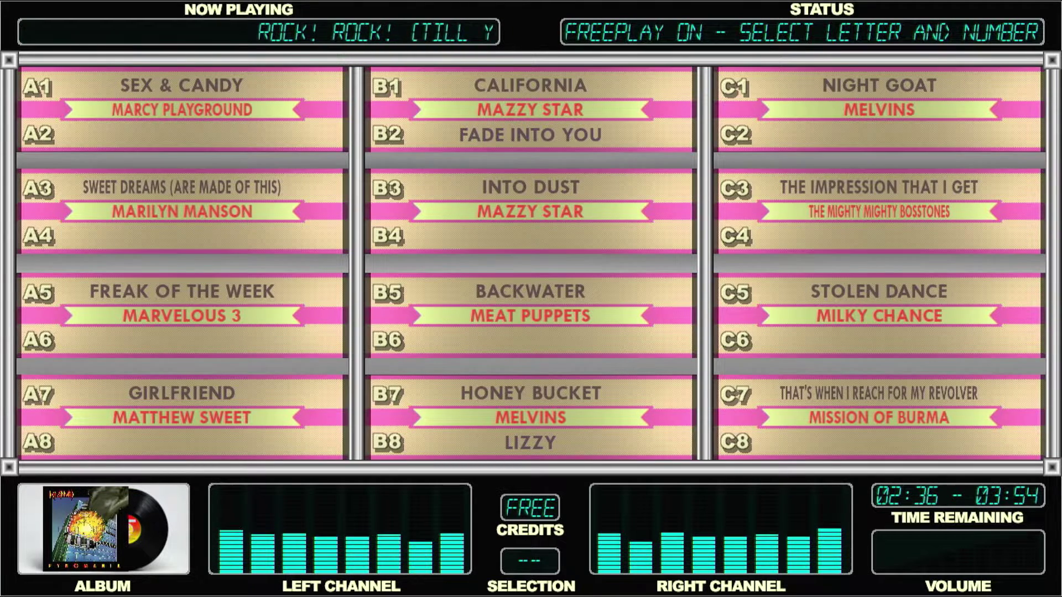
pyautogui.press('s')
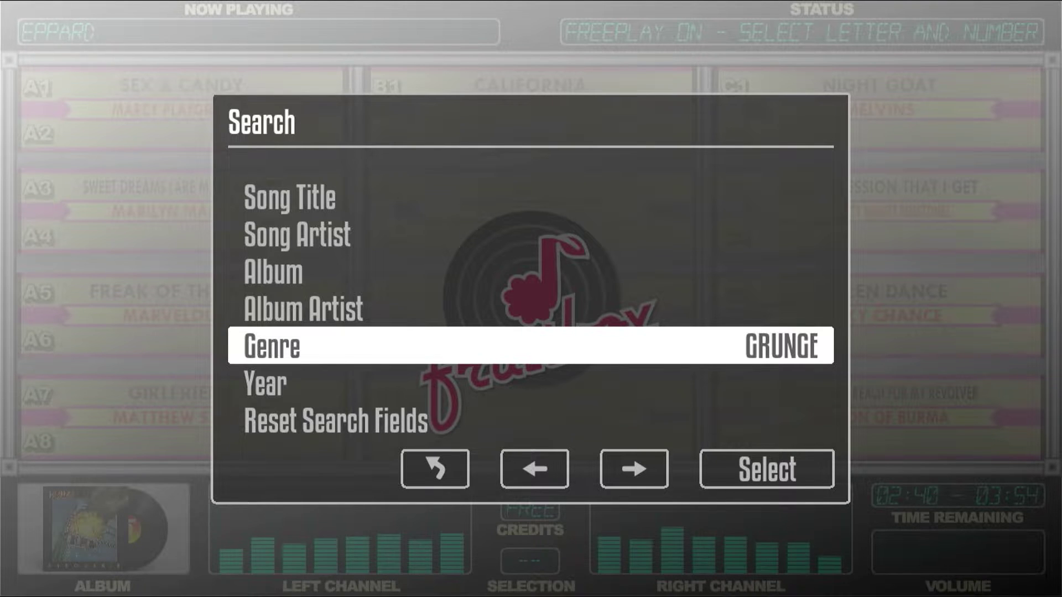
# - Set Song Artist to ALICE so only Alice in Chains tracks remain listed
pyautogui.press('Left')
pyautogui.press('Left')
pyautogui.press('Left')
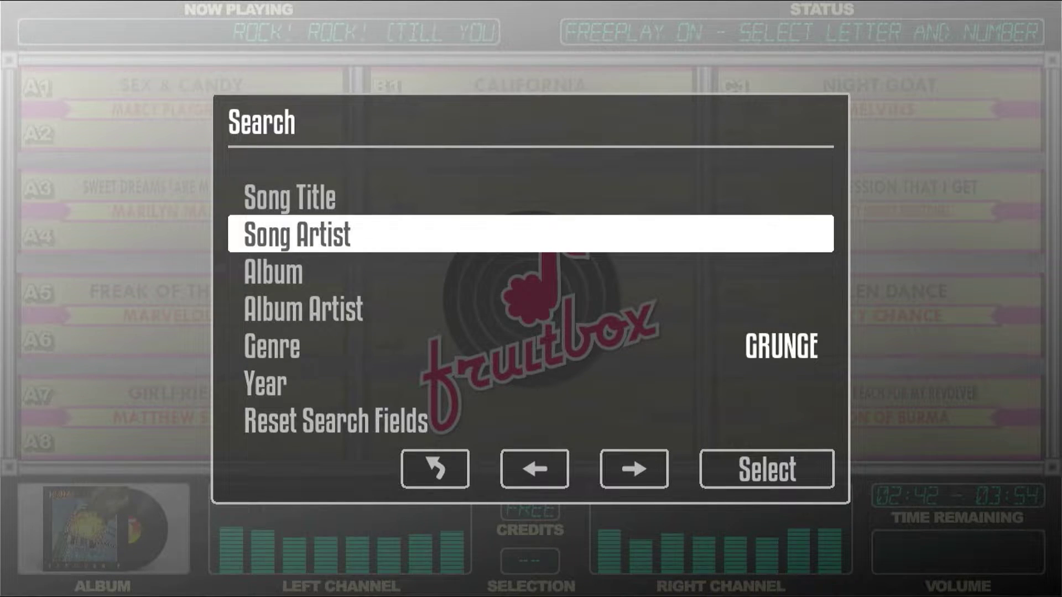
pyautogui.press('Return')
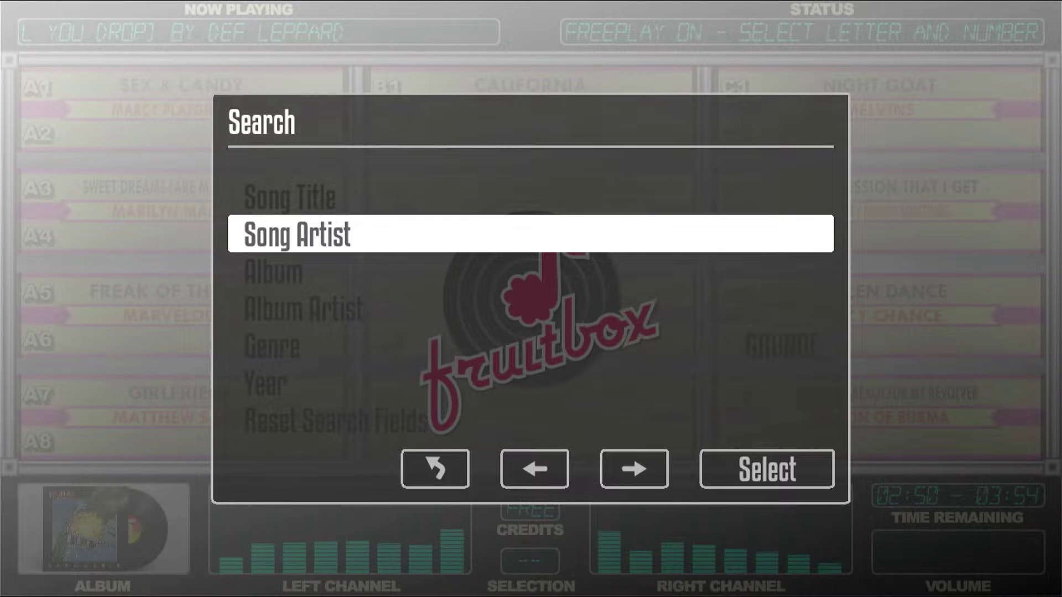
pyautogui.write('AL')
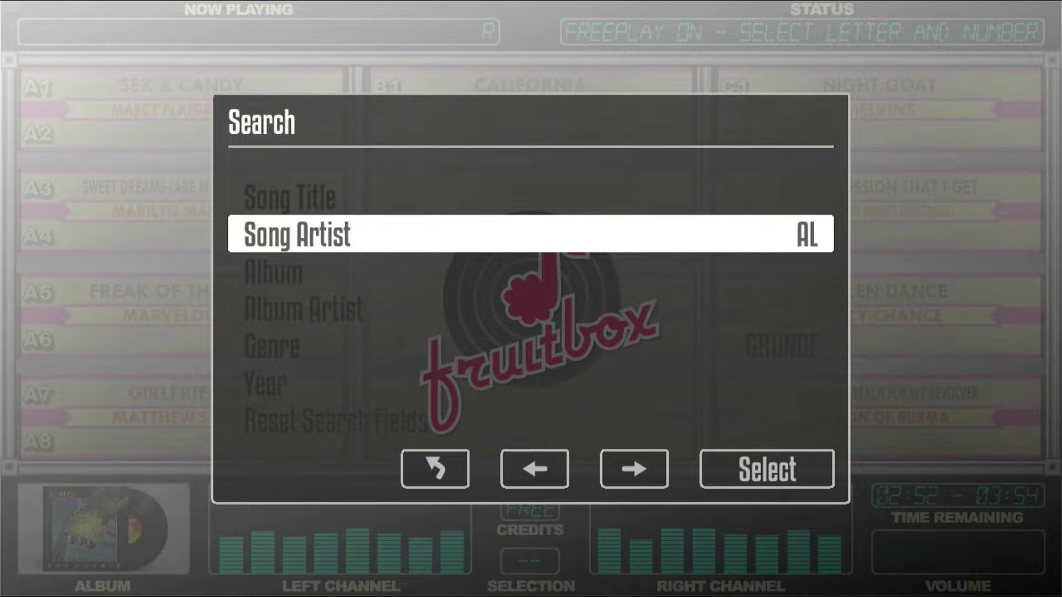
pyautogui.write('ICE')
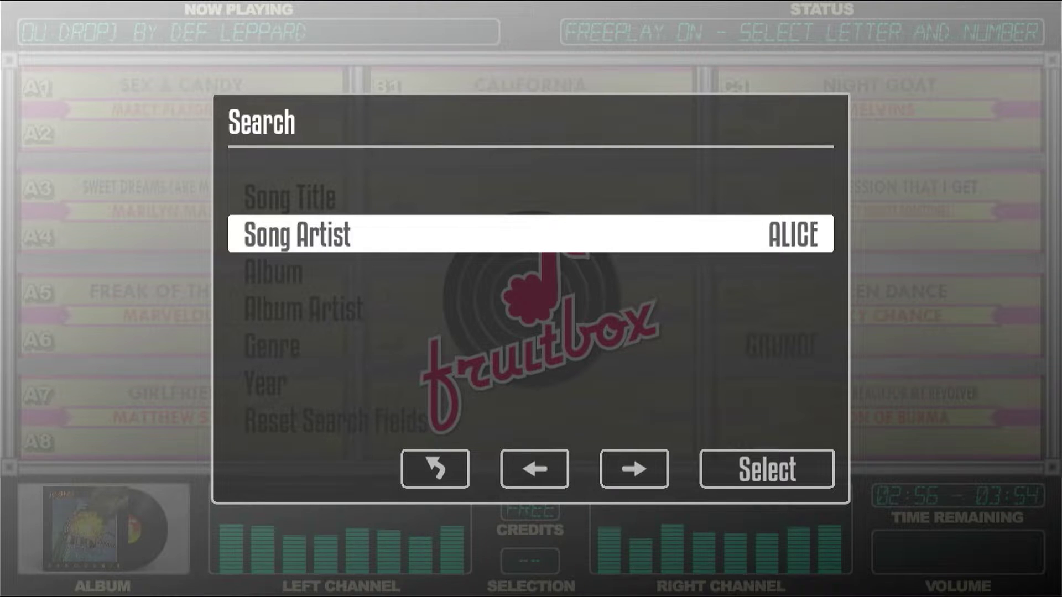
pyautogui.press('Return')
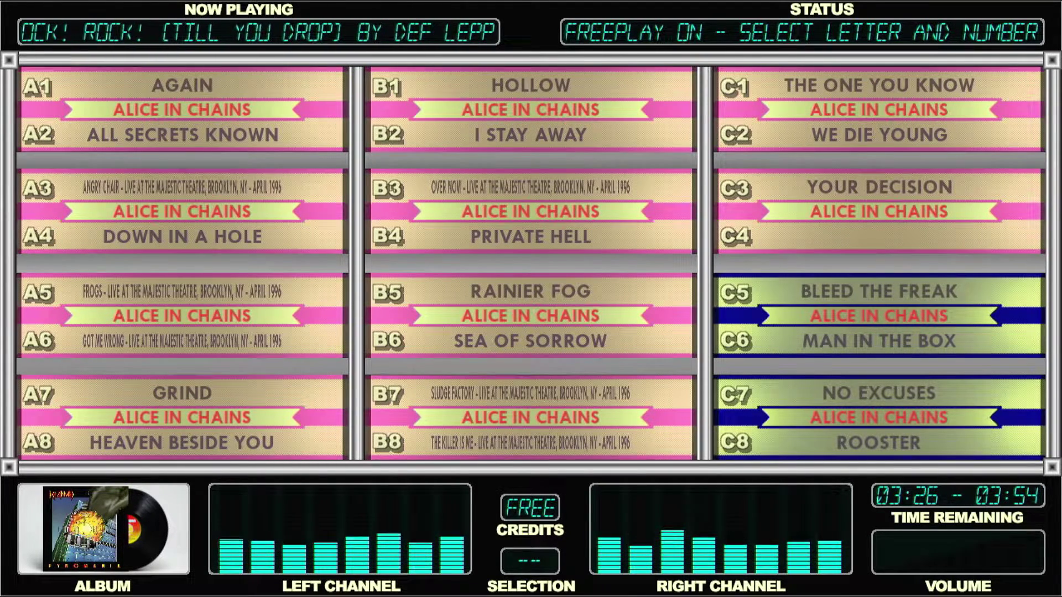
# - Reset all search fields, answering Yes to the confirmation
pyautogui.press('s')
pyautogui.press('Left')
pyautogui.press('Left')
pyautogui.press('Left')
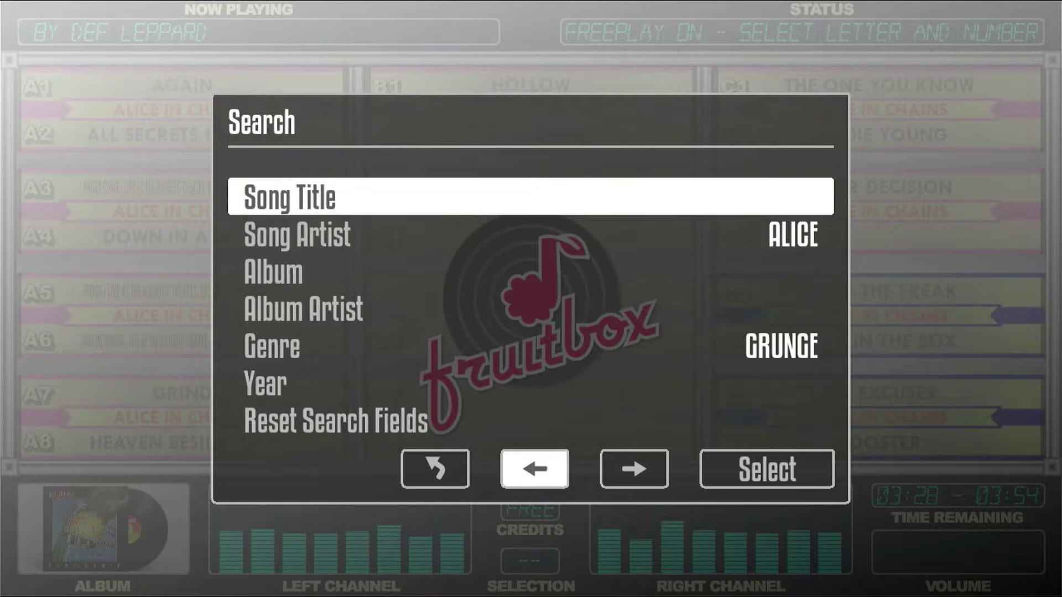
pyautogui.press('Right')
pyautogui.press('Return')
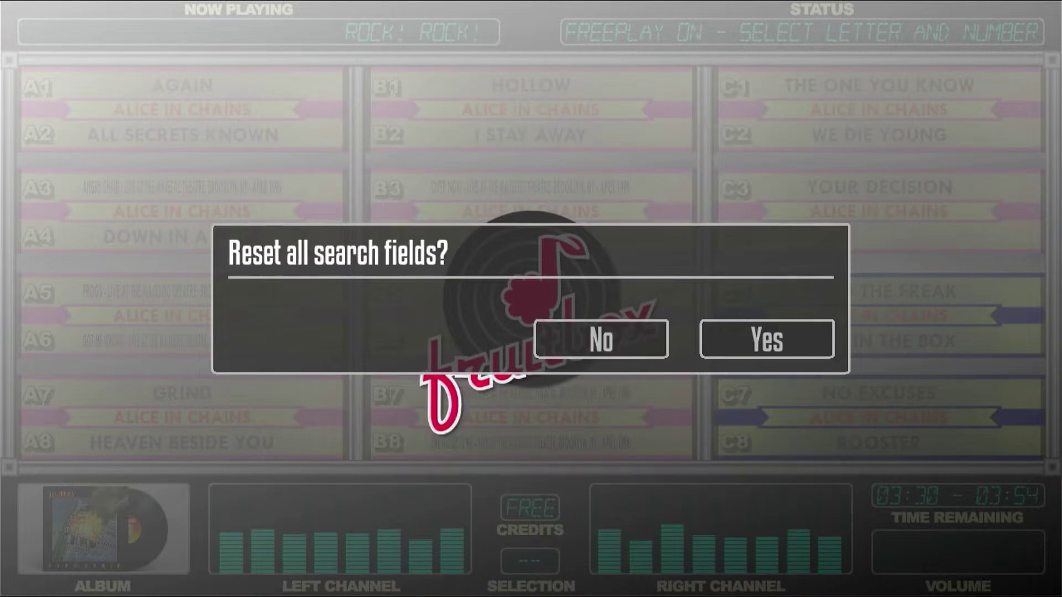
pyautogui.press('Right')
pyautogui.press('Return')
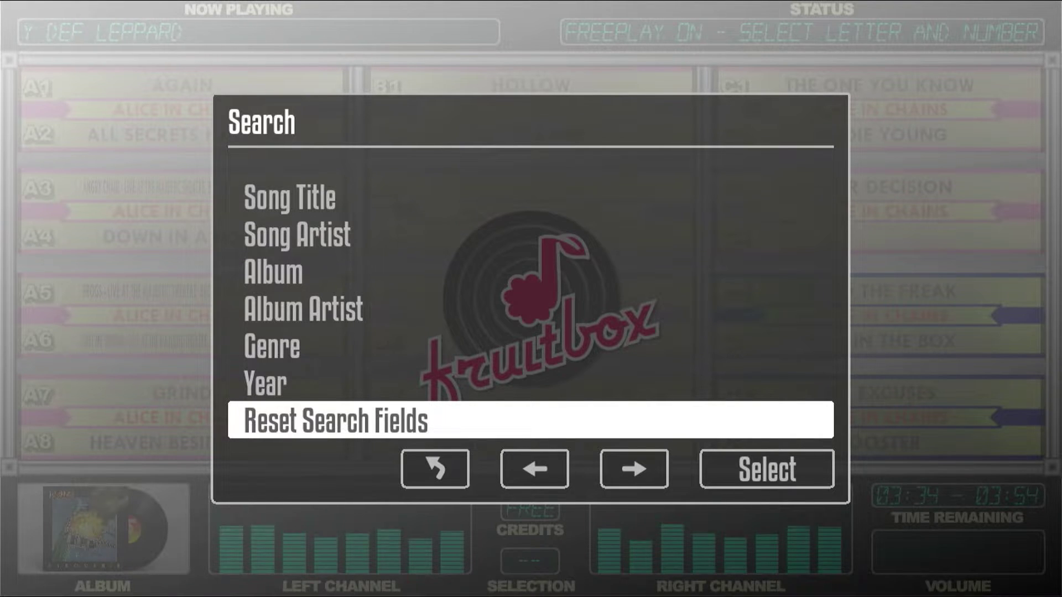
# - Enter ALICE as the Song Artist search term
pyautogui.press('Left')
pyautogui.press('Left')
pyautogui.press('Left')
pyautogui.press('Left')
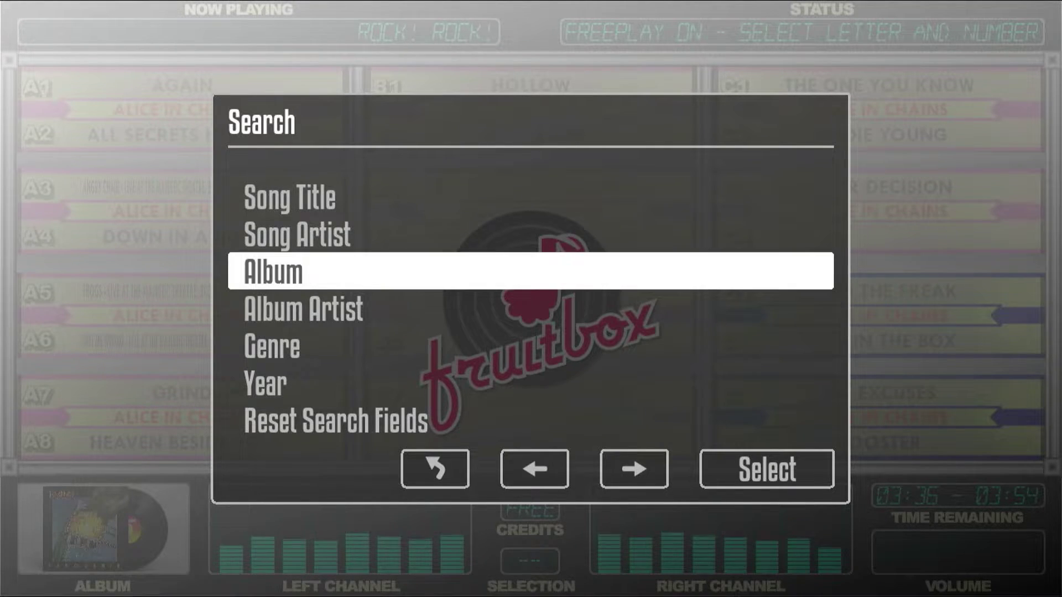
pyautogui.press('Left')
pyautogui.press('Return')
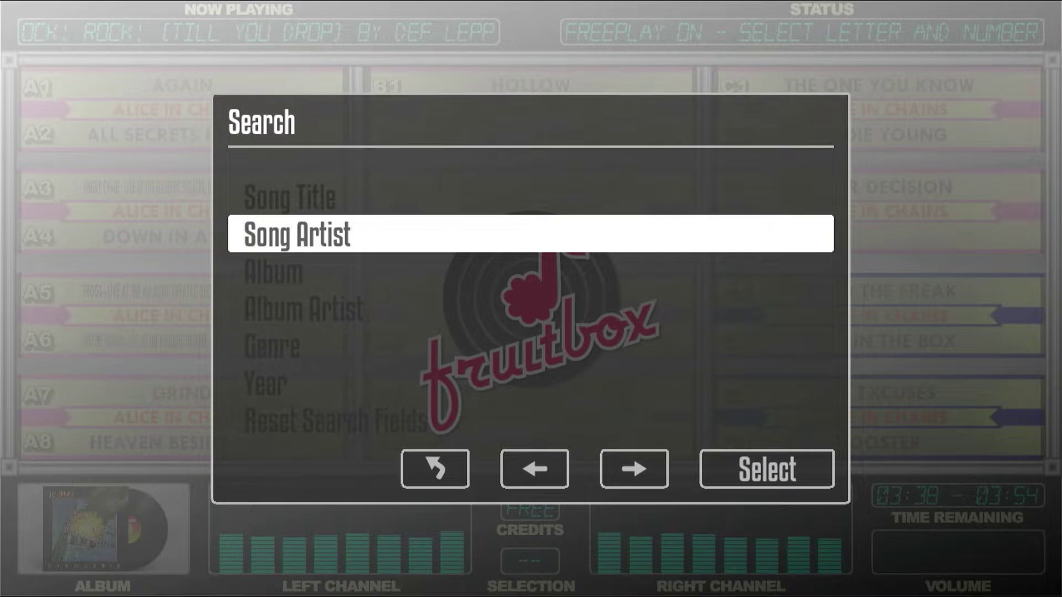
pyautogui.write('ALICE')
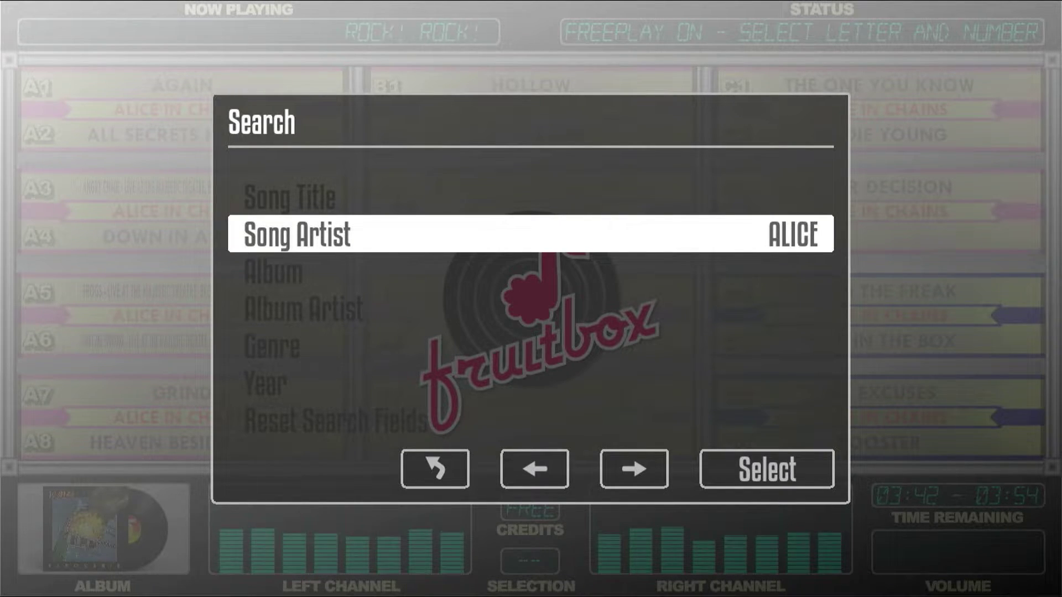
pyautogui.press('Return')
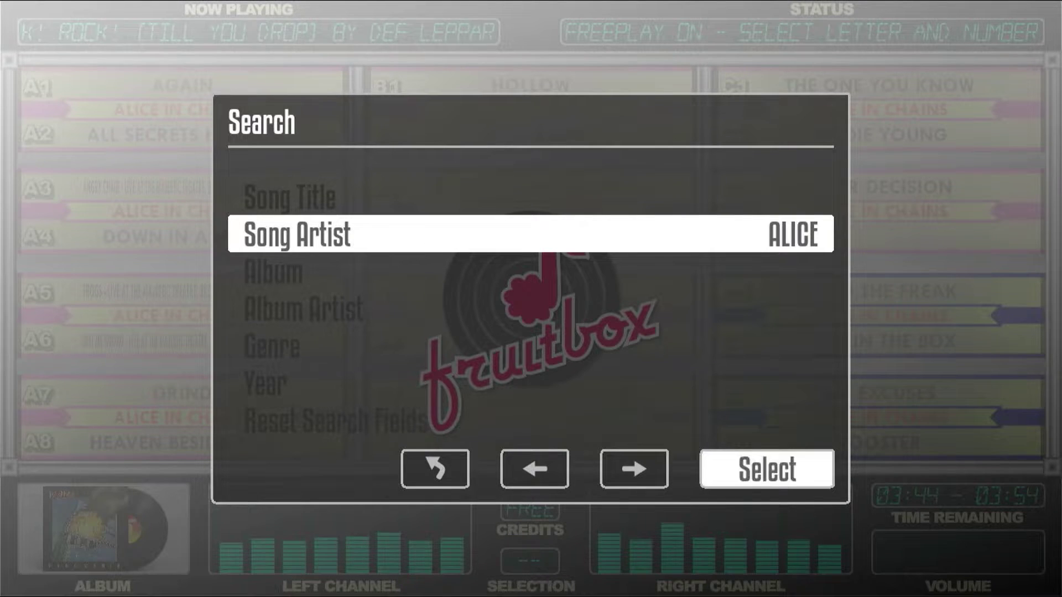
# - Set the Genre search term to ROCK
pyautogui.press('Right')
pyautogui.press('Right')
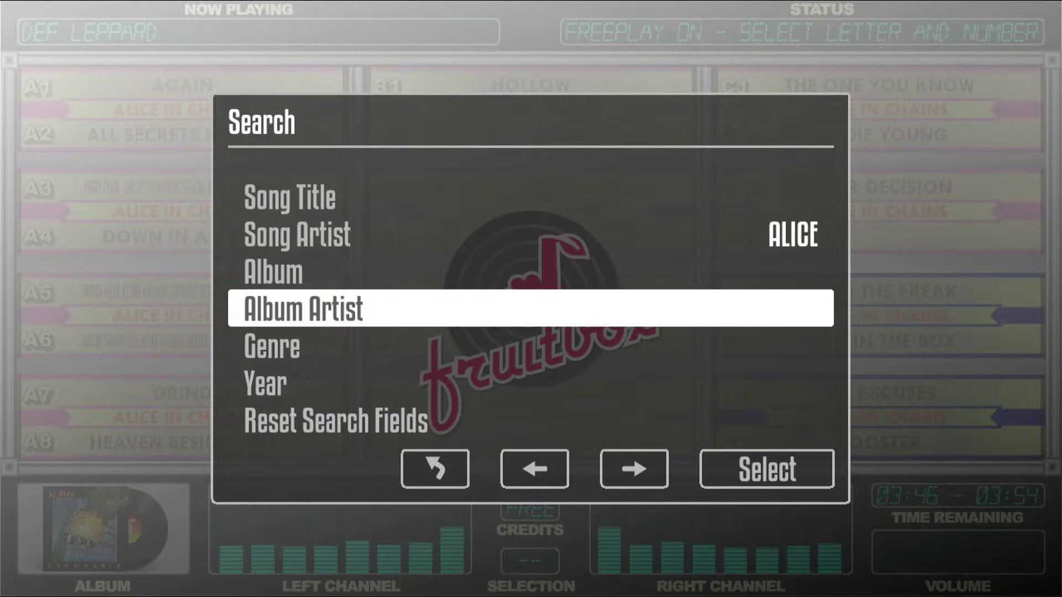
pyautogui.press('Right')
pyautogui.press('Return')
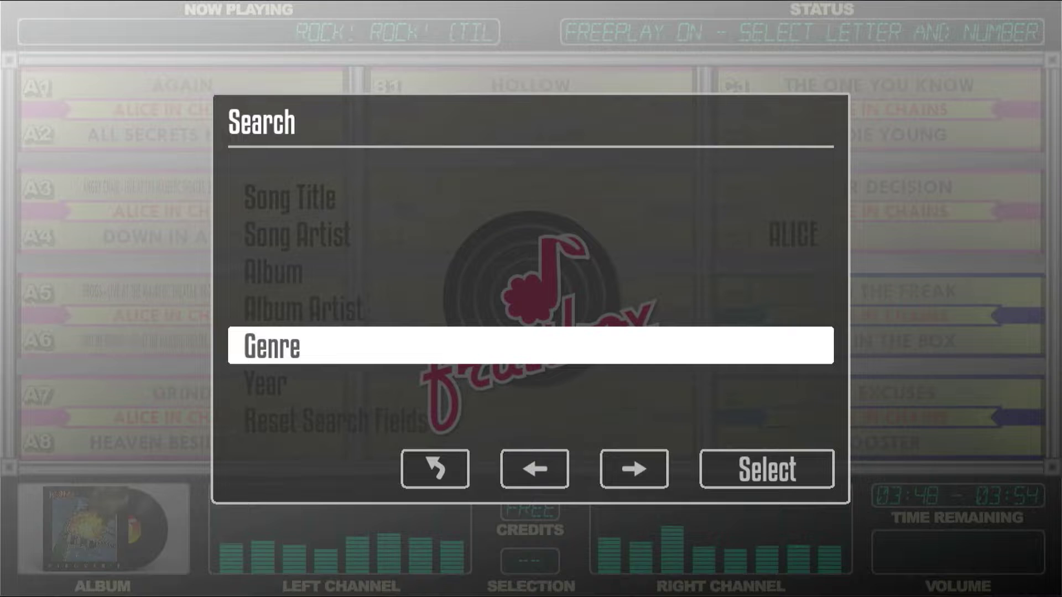
pyautogui.write('ROCK')
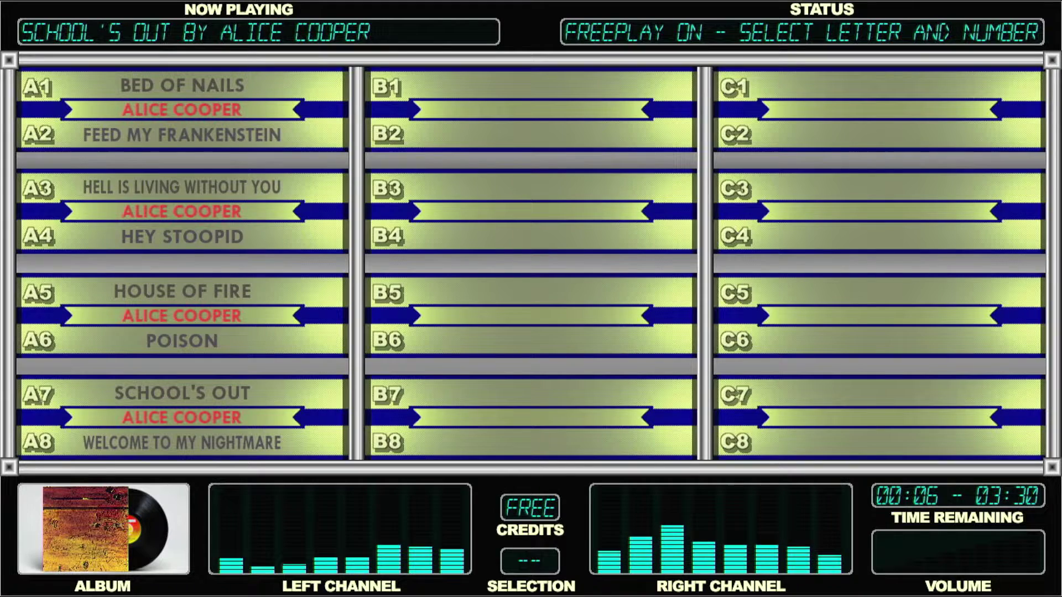
# - Clear all search fields with Reset Search Fields, answering Yes
pyautogui.press('s')
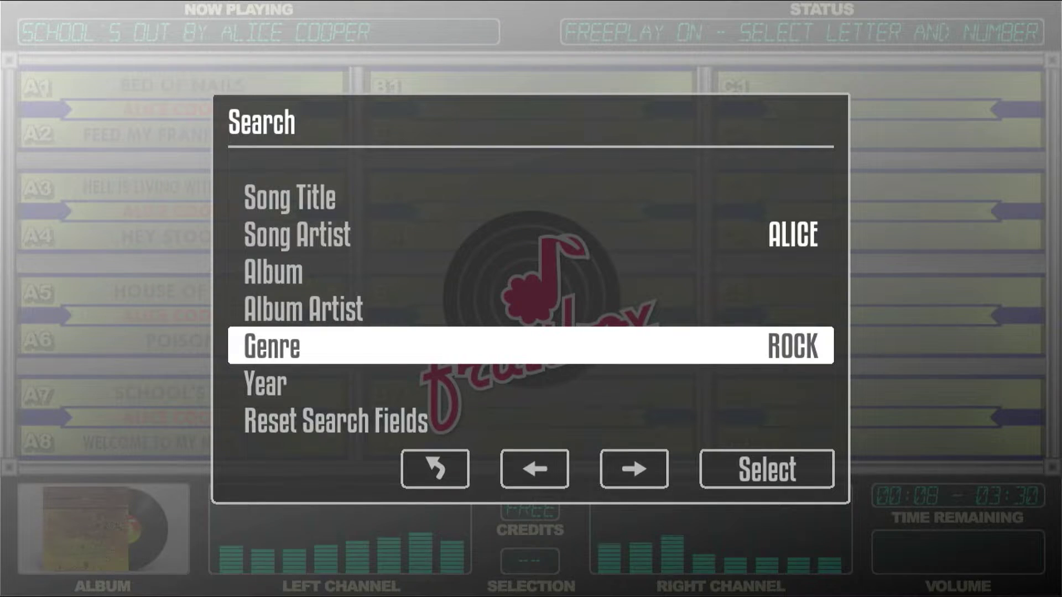
pyautogui.press('Left')
pyautogui.press('Left')
pyautogui.press('Left')
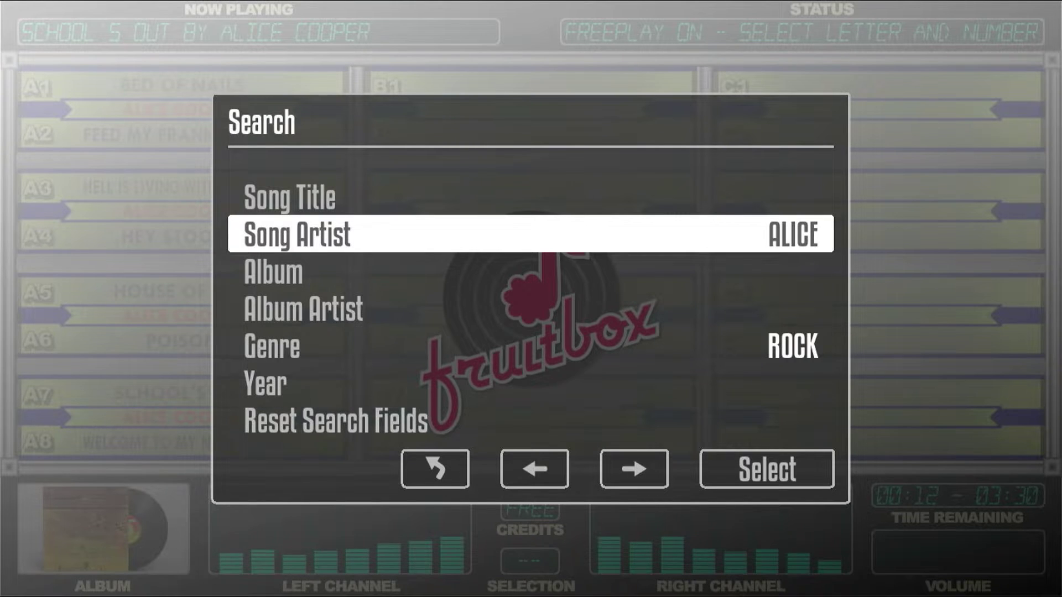
pyautogui.press('Left')
pyautogui.press('Left')
pyautogui.press('Left')
pyautogui.press('Right')
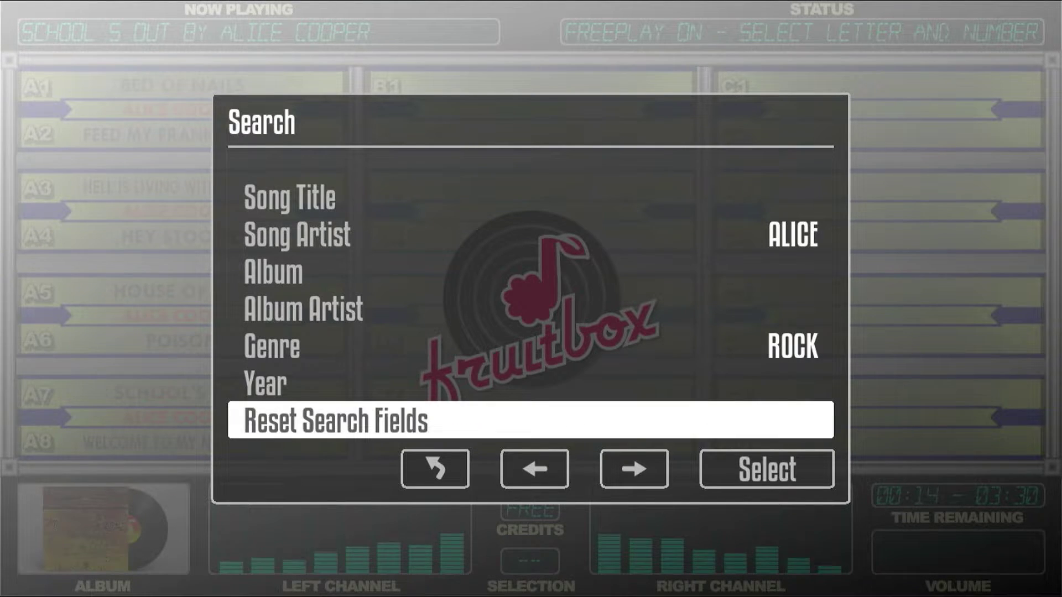
pyautogui.press('Return')
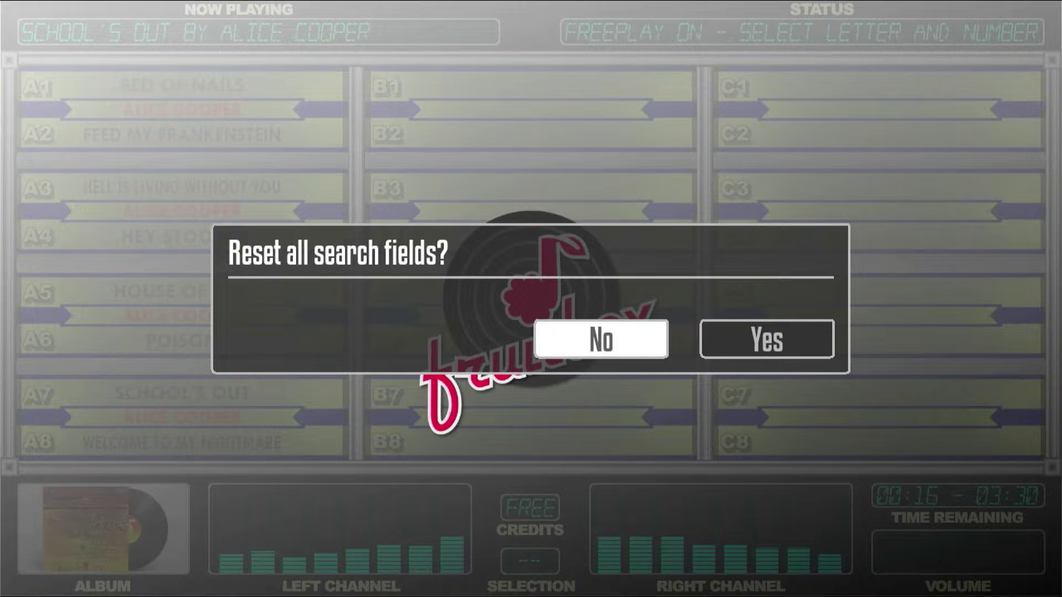
pyautogui.press('Right')
pyautogui.press('Return')
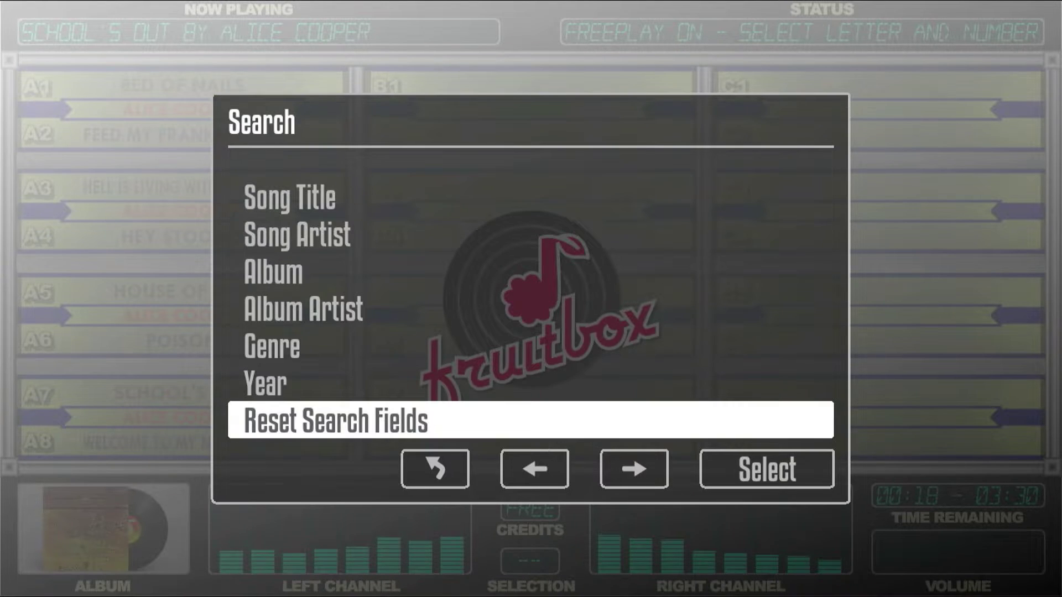
# - Enter ALICE as the only Song Artist search term
pyautogui.press('Left')
pyautogui.press('Left')
pyautogui.press('Left')
pyautogui.press('Left')
pyautogui.press('Left')
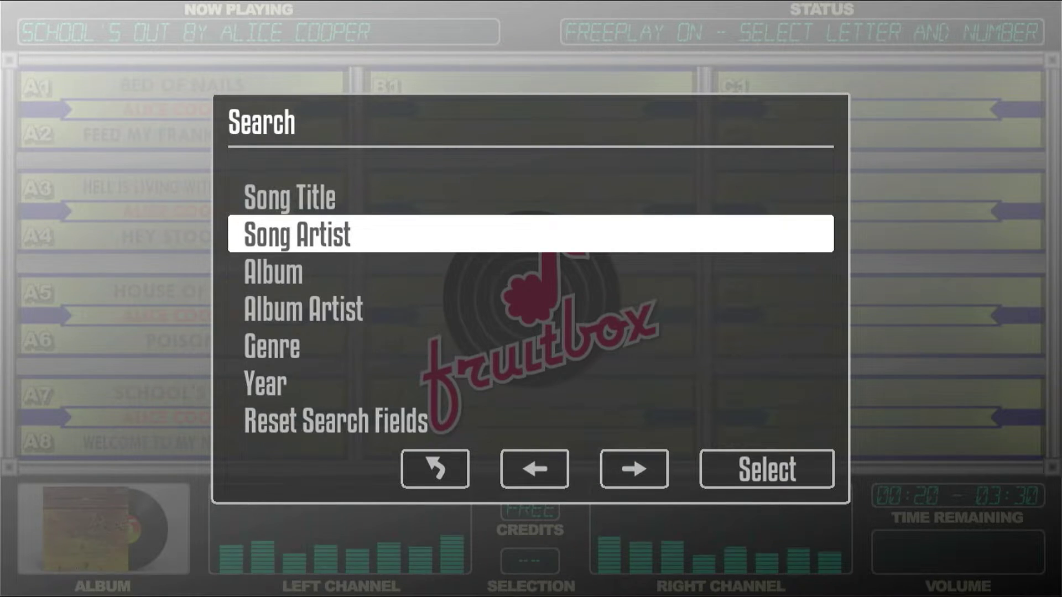
pyautogui.press('Return')
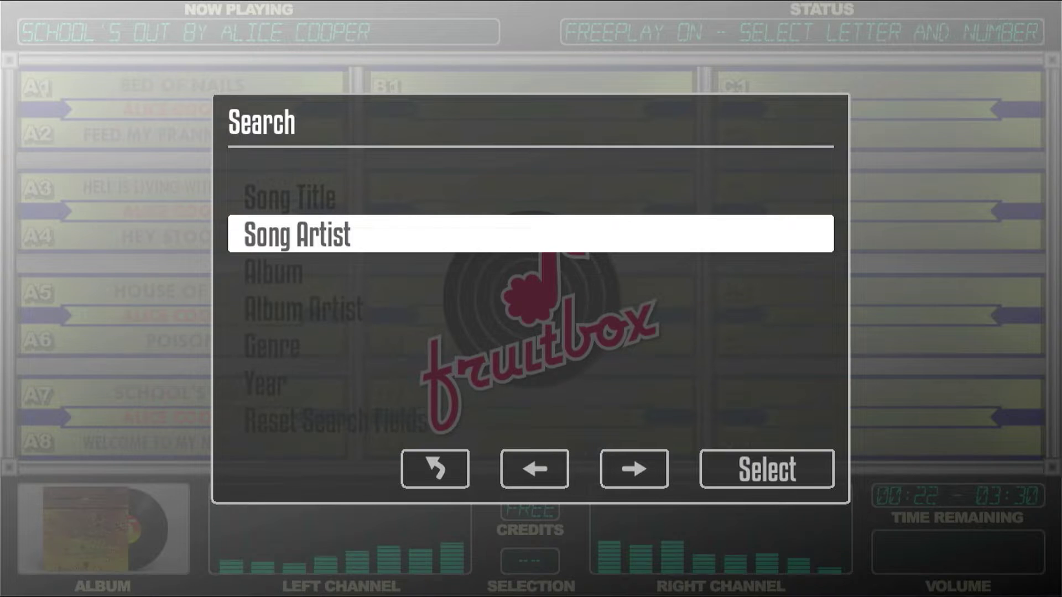
pyautogui.write('ALICE')
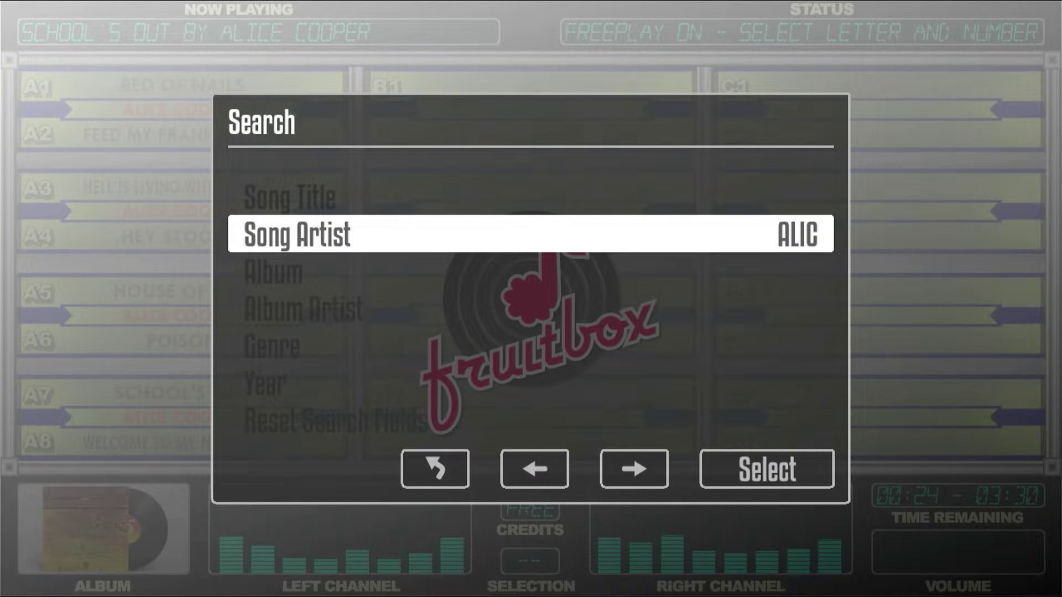
pyautogui.press('Return')
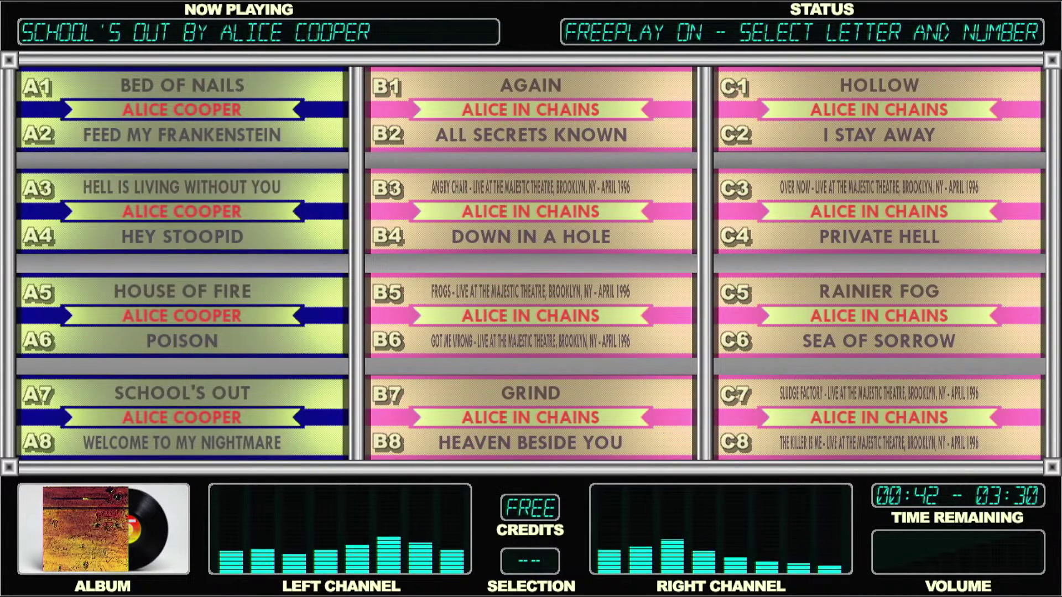
# - Flip to the second page of ALICE results and back to the first
pyautogui.press('Right')
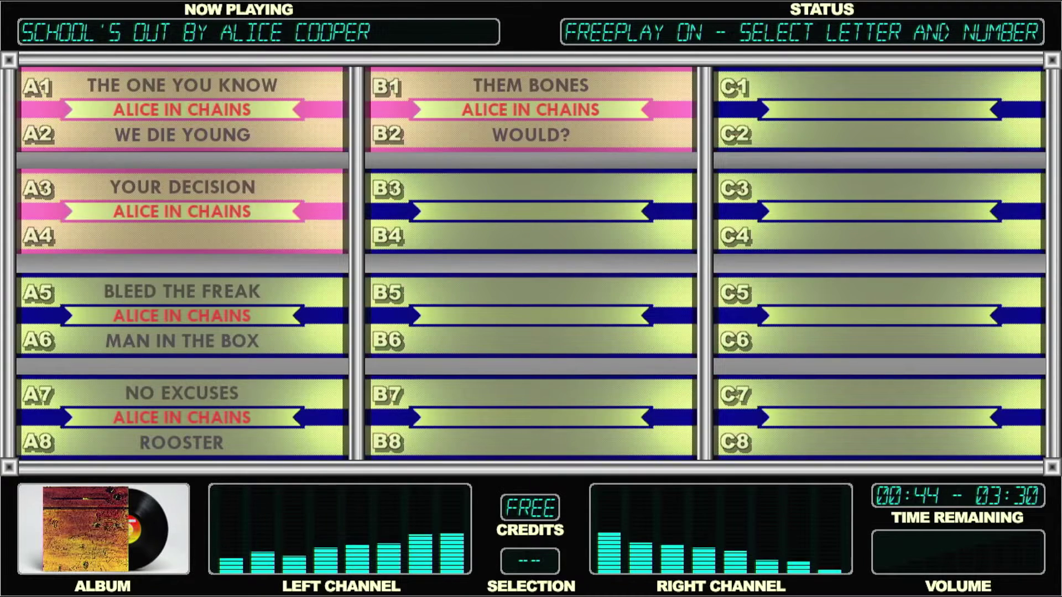
pyautogui.press('Left')
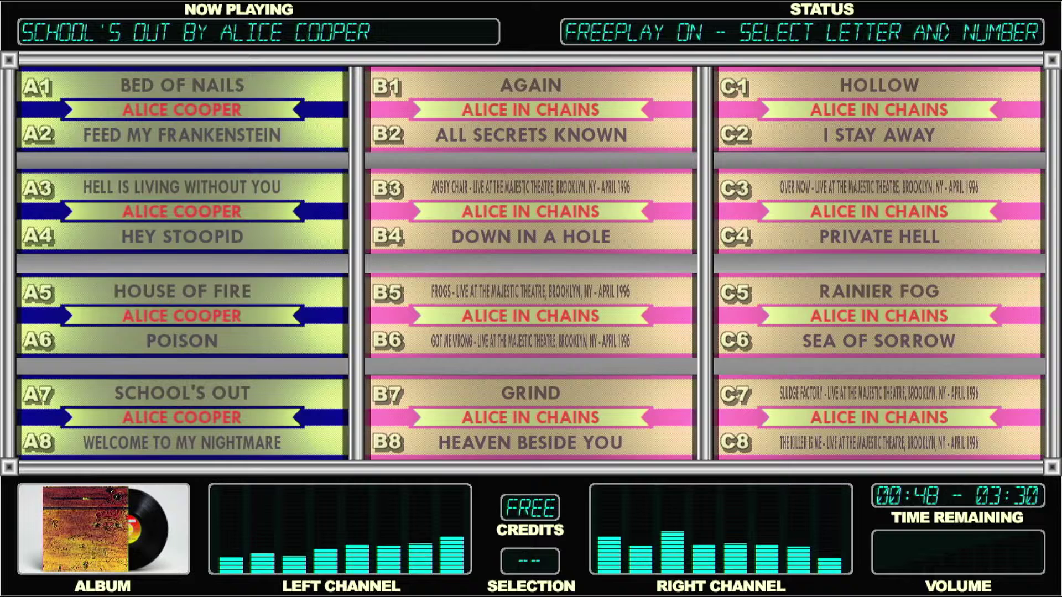
pyautogui.press('s')
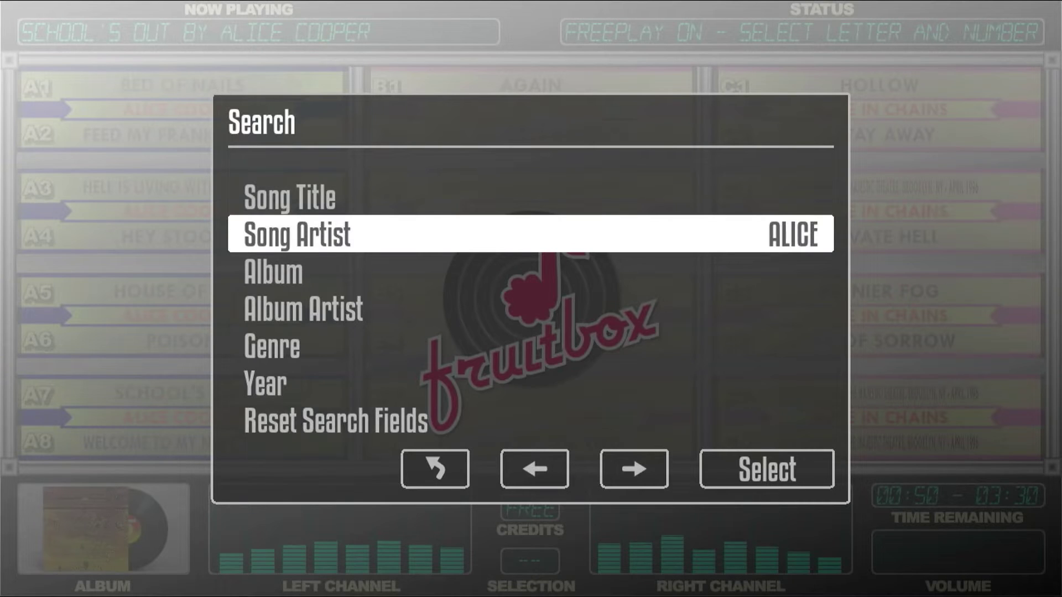
pyautogui.press('Left')
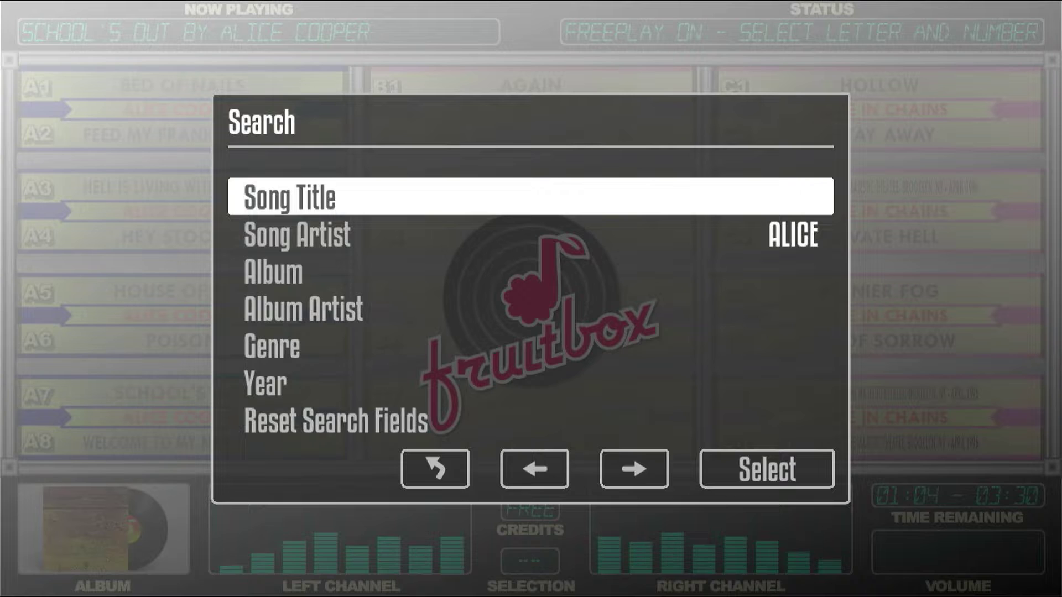
pyautogui.press('Left')
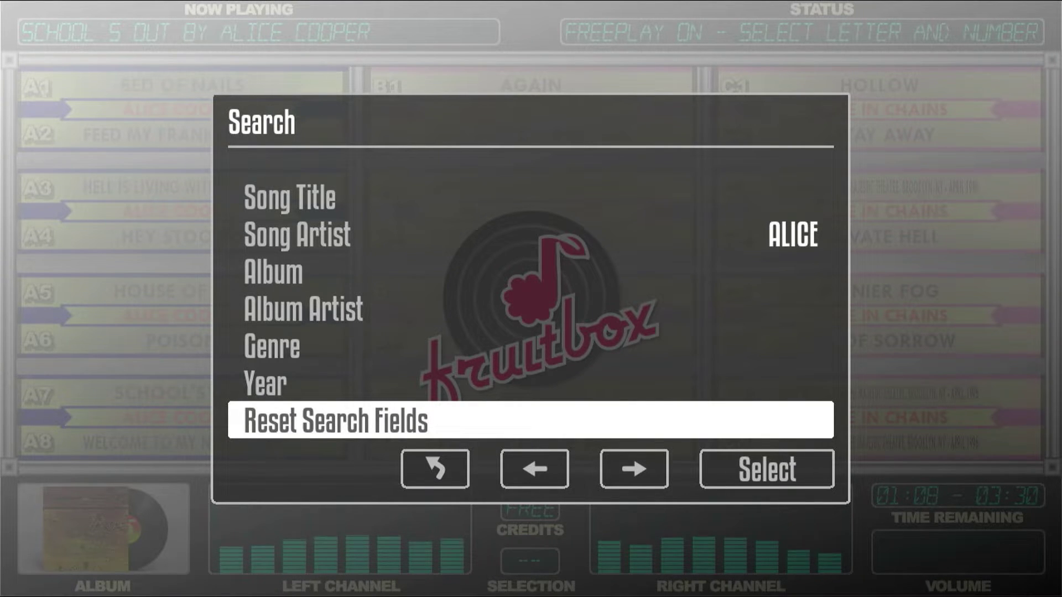
pyautogui.press('Escape')
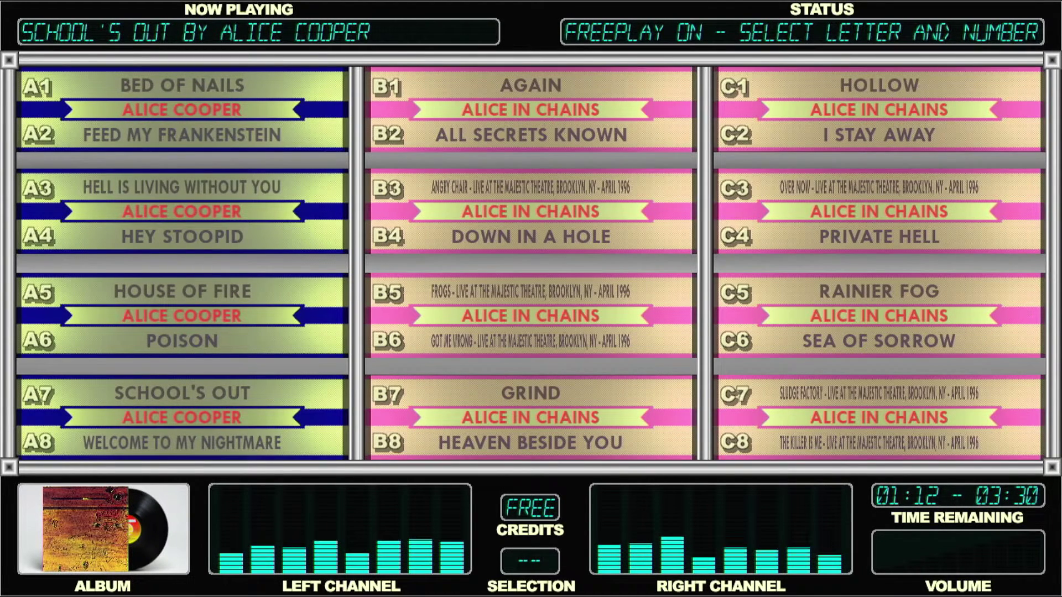
# - Quit Fruitbox and relaunch it with the recalled ./fruitbox command
pyautogui.press('Escape')
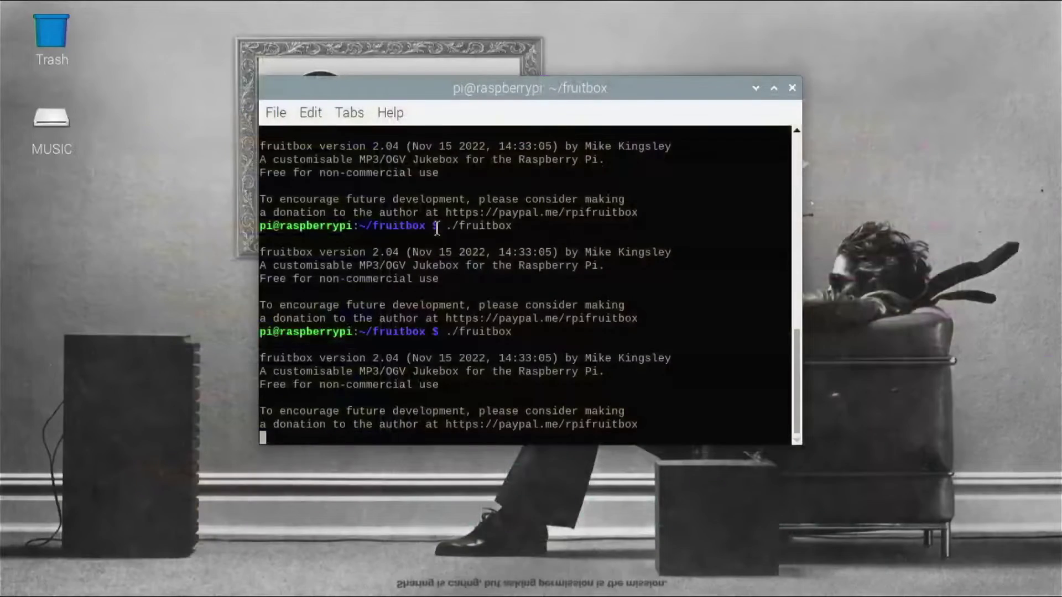
pyautogui.press('Up')
pyautogui.press('Return')
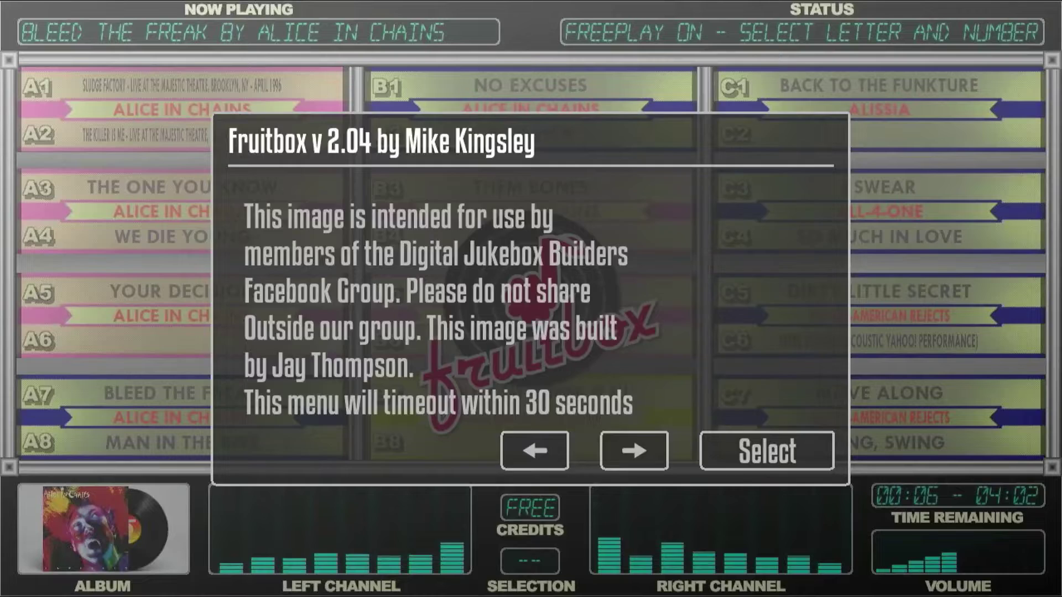
# - Set Main Menu > Controls > Mouse to Enabled and acknowledge the restart notice
pyautogui.press('Return')
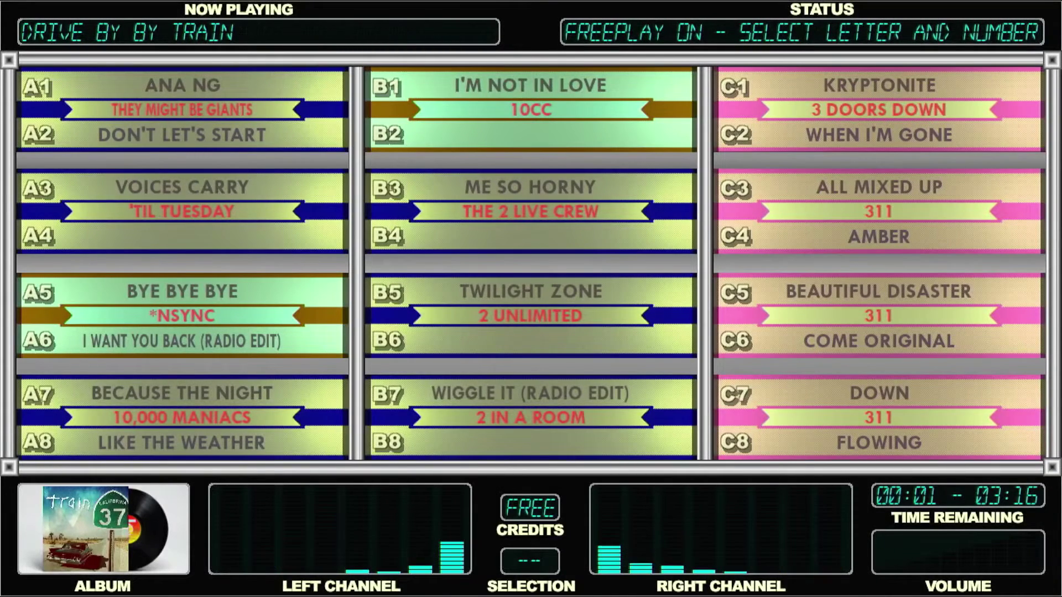
pyautogui.press('Escape')
pyautogui.press('Right')
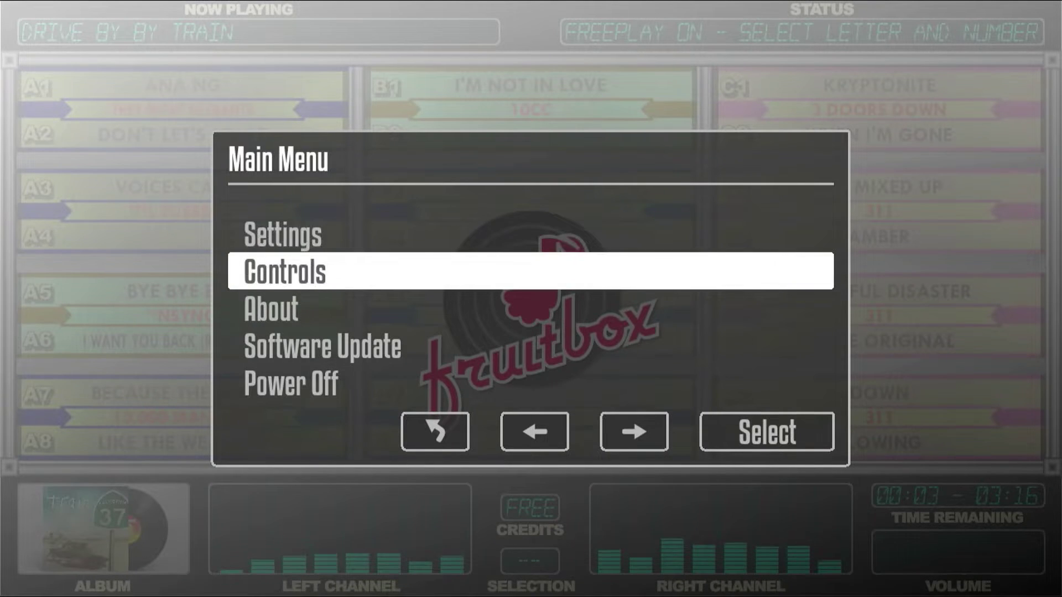
pyautogui.press('Return')
pyautogui.press('Right')
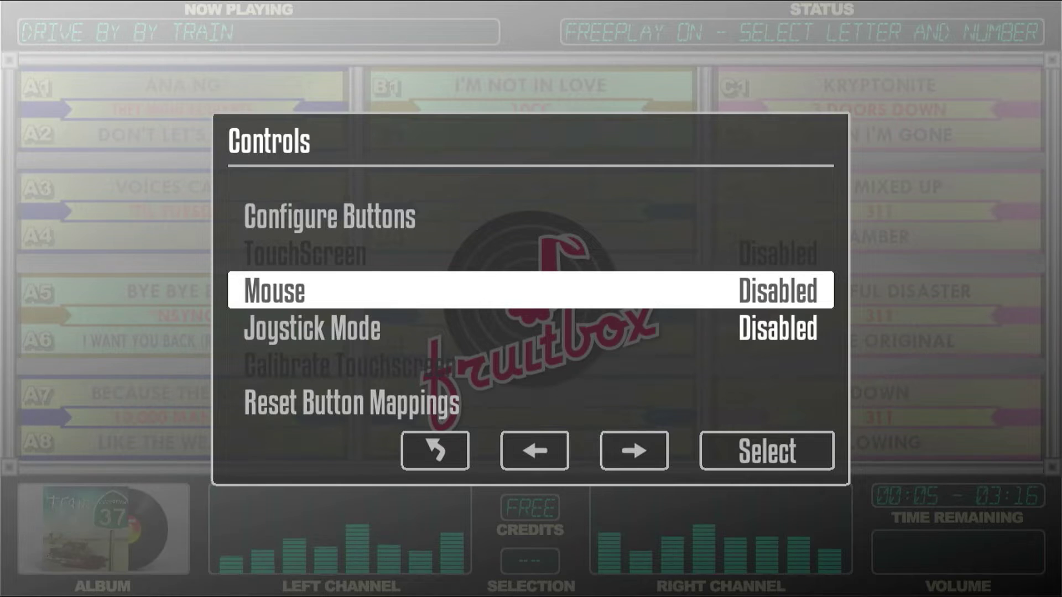
pyautogui.press('Return')
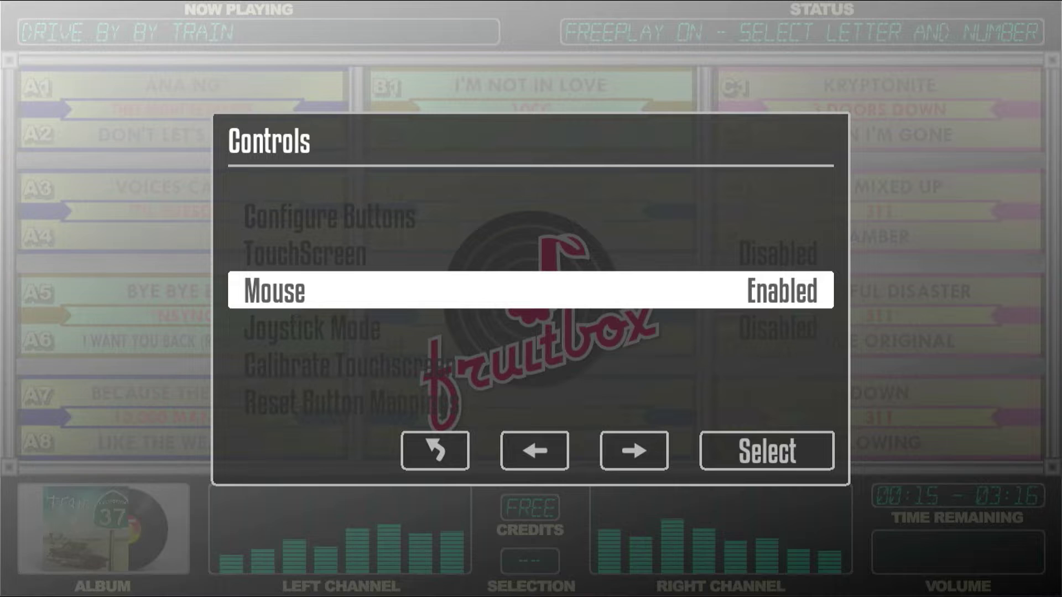
pyautogui.press('Escape')
pyautogui.press('Escape')
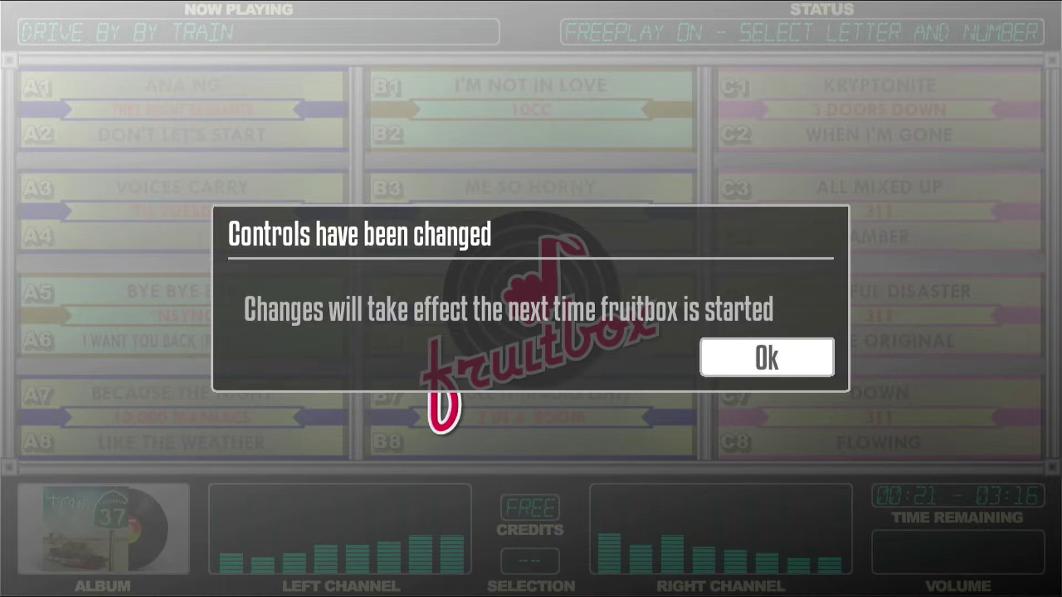
pyautogui.press('Return')
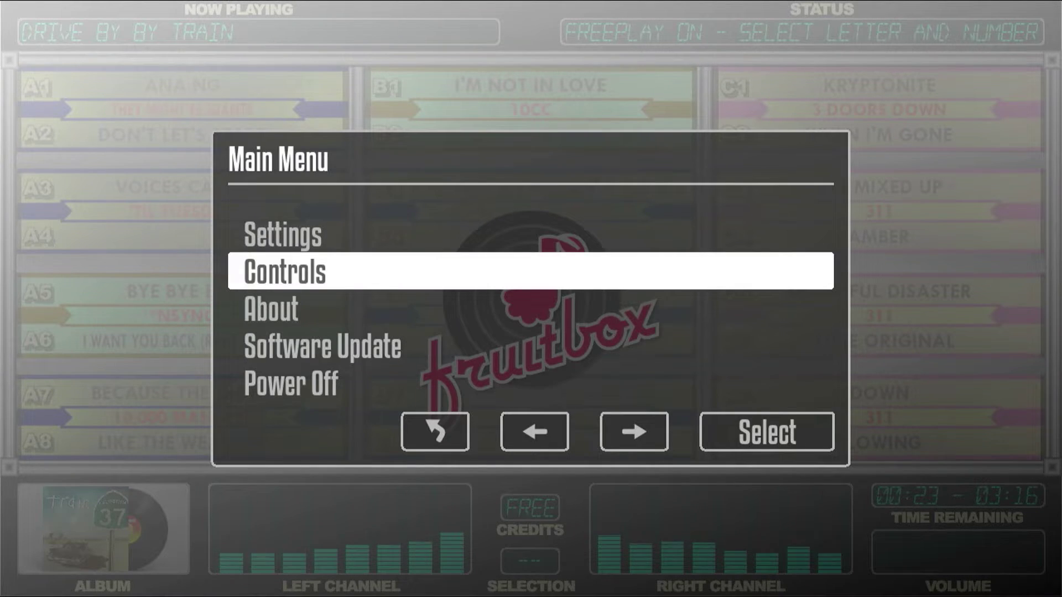
pyautogui.press('Escape')
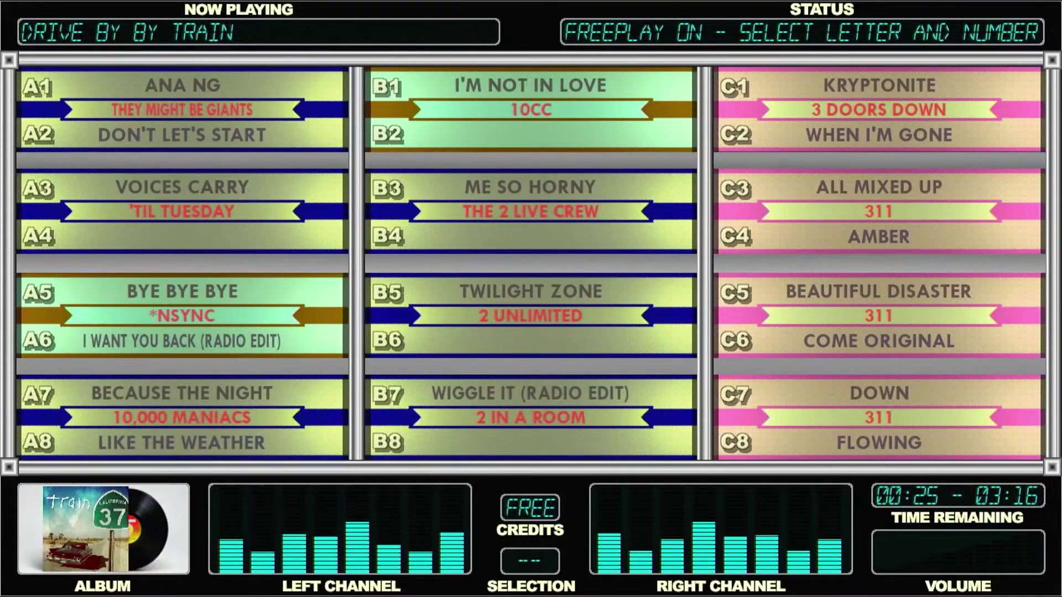
# - Relaunch Fruitbox, dismiss the startup message by mouse click, and open Search
pyautogui.press('Escape')
pyautogui.press('Up')
pyautogui.press('Return')
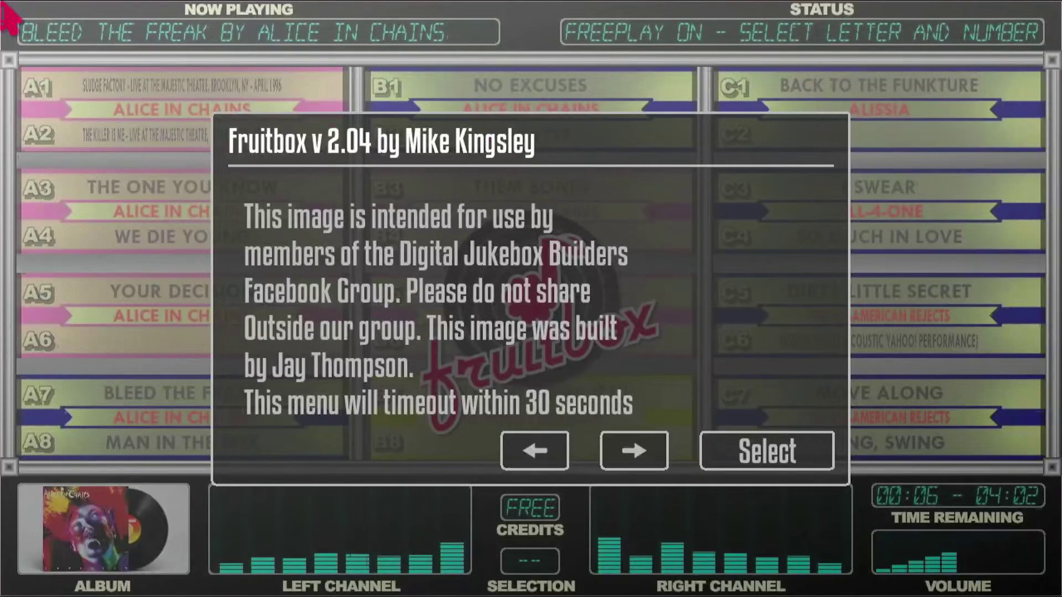
pyautogui.click(739, 454)
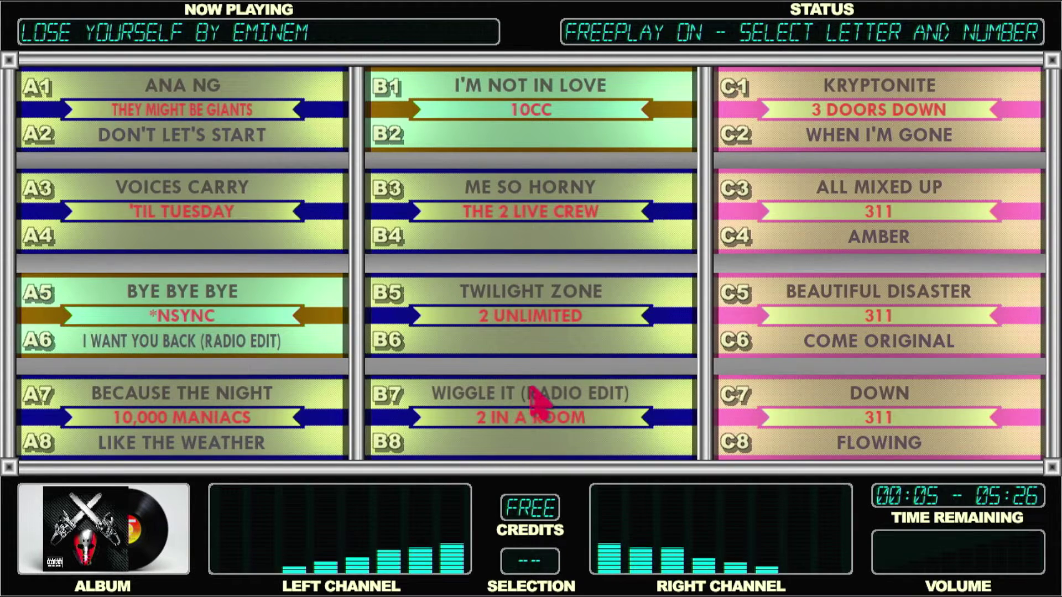
pyautogui.press('s')
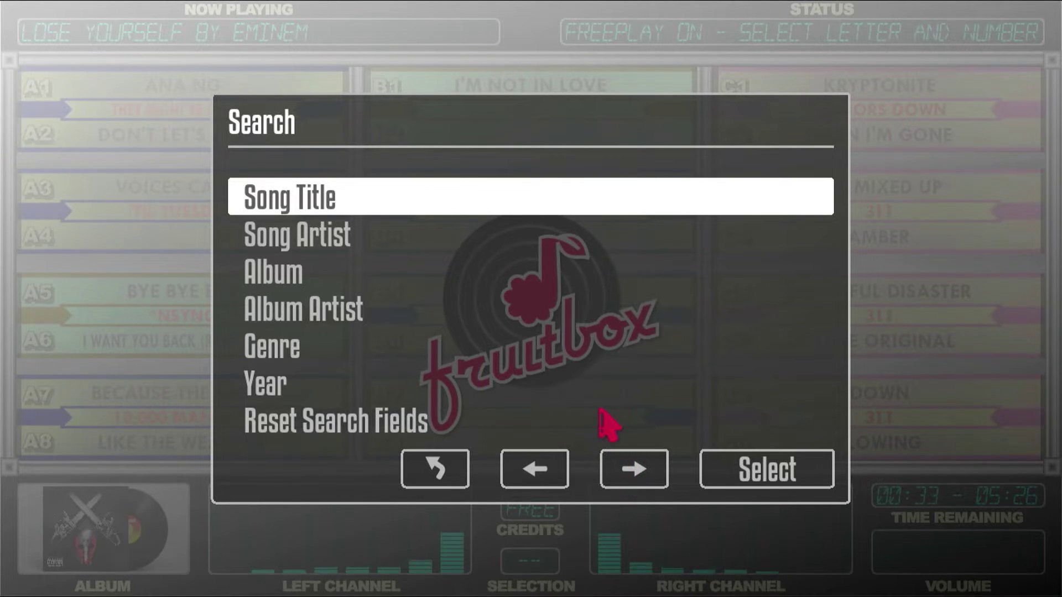
# - Enter GRUNGE as the Genre search term on the on-screen keyboard and confirm
pyautogui.click(636, 474)
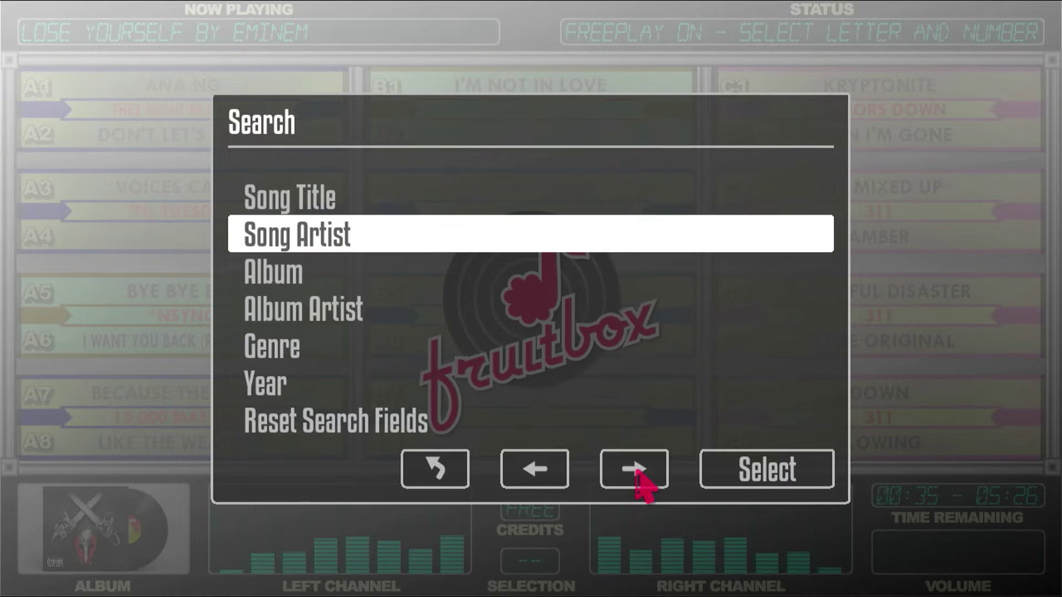
pyautogui.click(636, 474)
pyautogui.click(636, 475)
pyautogui.click(636, 474)
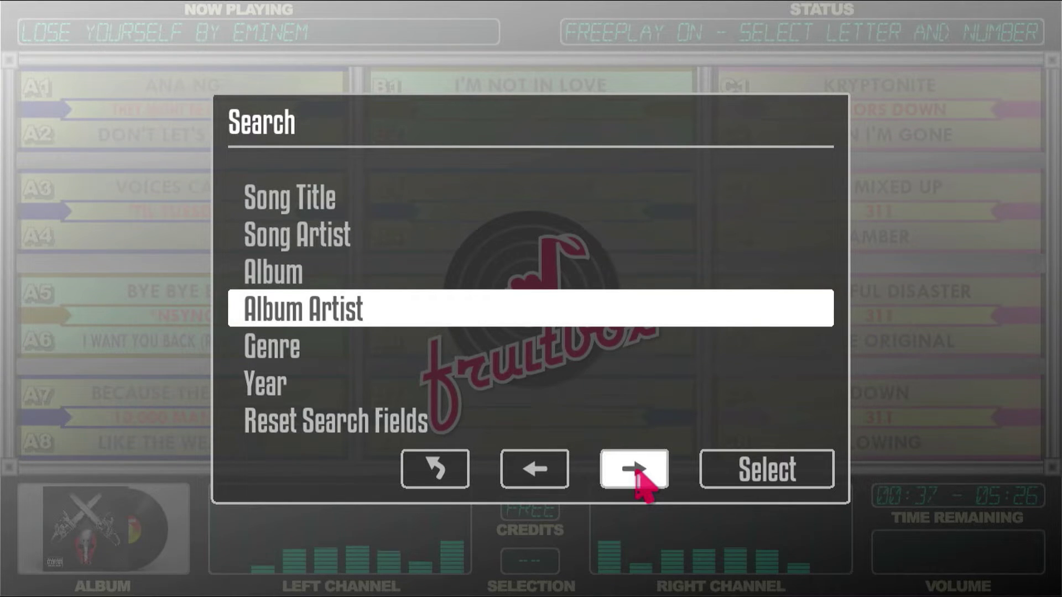
pyautogui.click(744, 474)
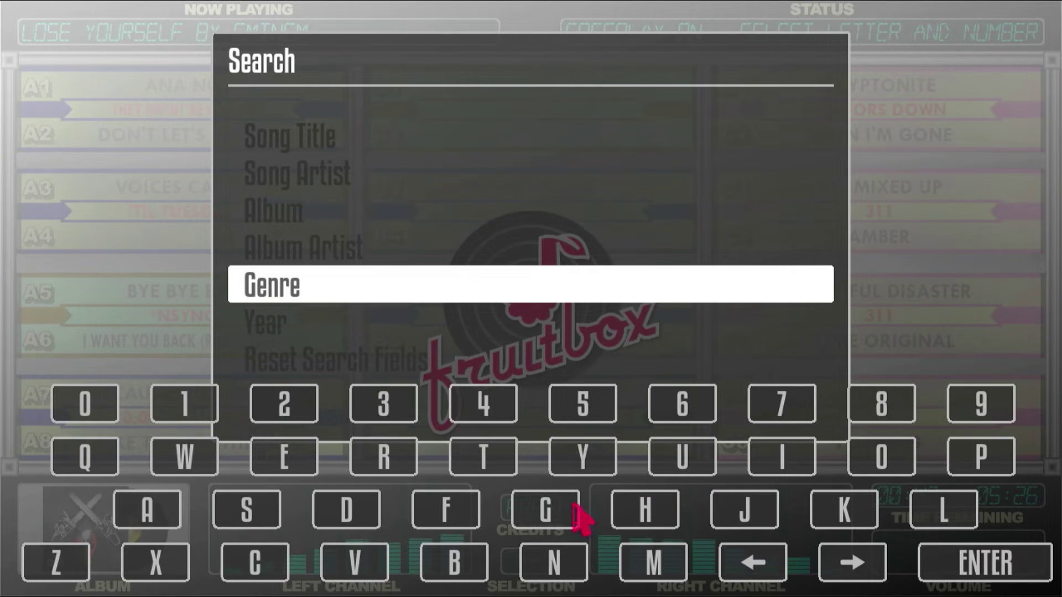
pyautogui.click(556, 515)
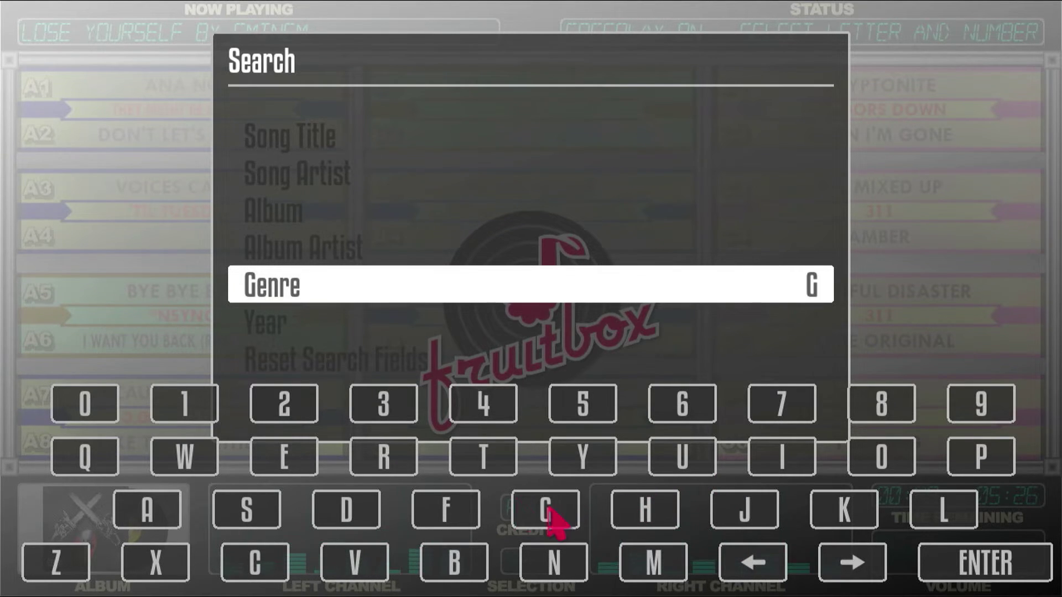
pyautogui.click(403, 463)
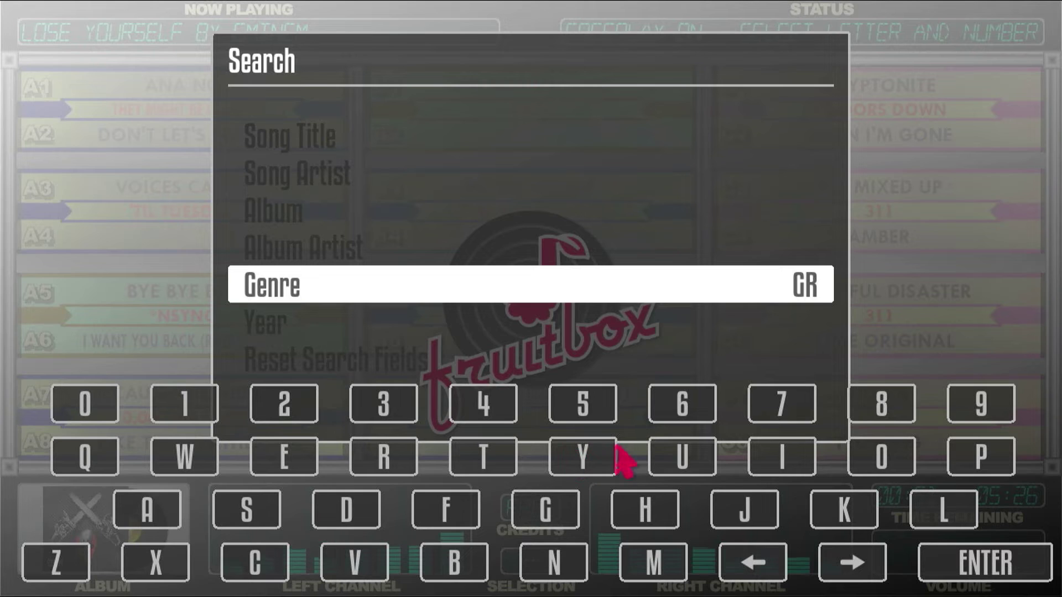
pyautogui.click(682, 457)
pyautogui.click(554, 562)
pyautogui.click(553, 511)
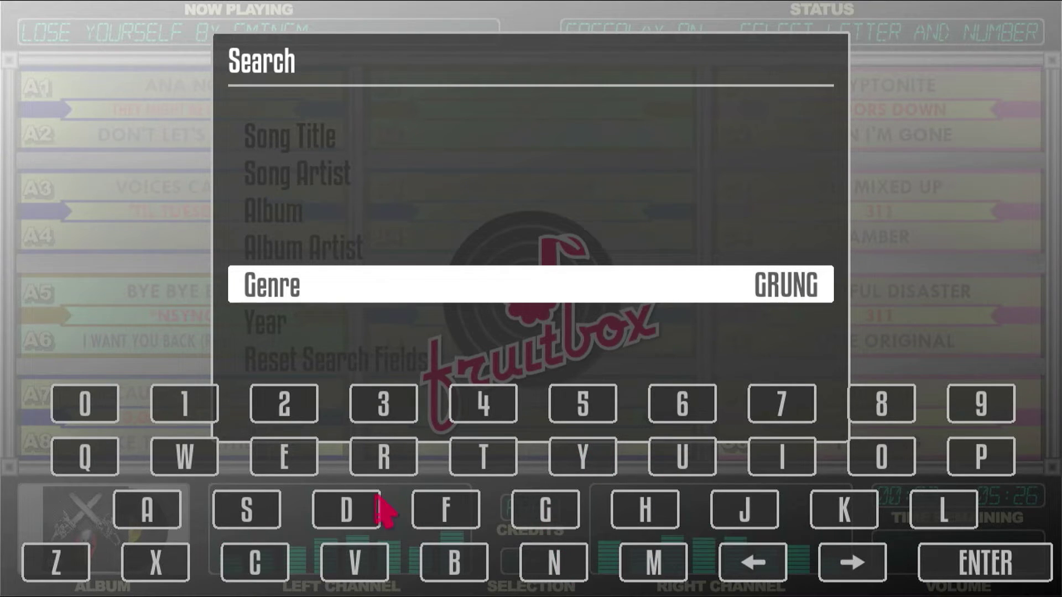
pyautogui.click(284, 459)
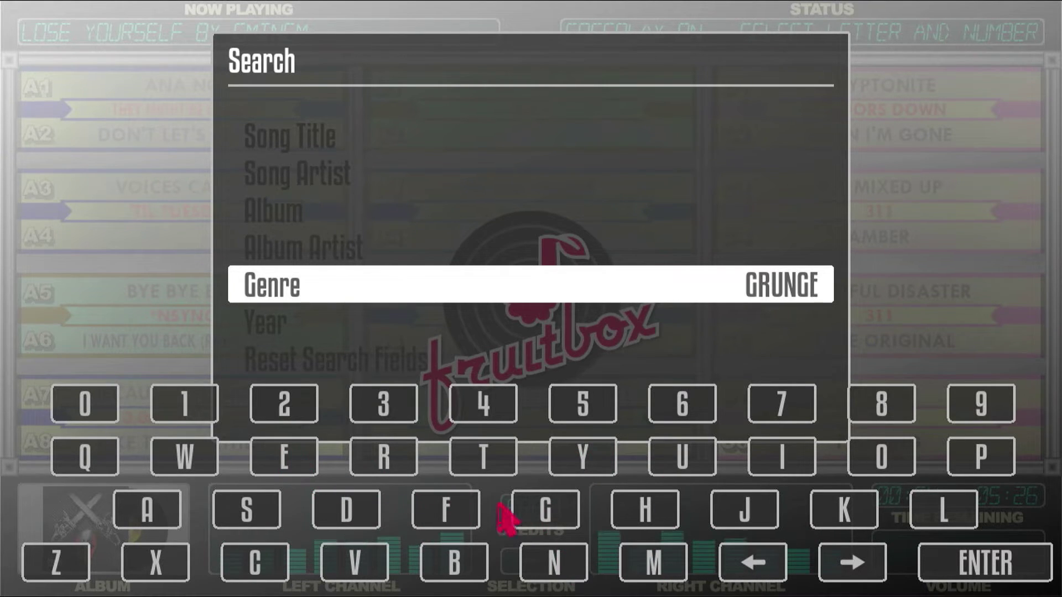
pyautogui.click(952, 564)
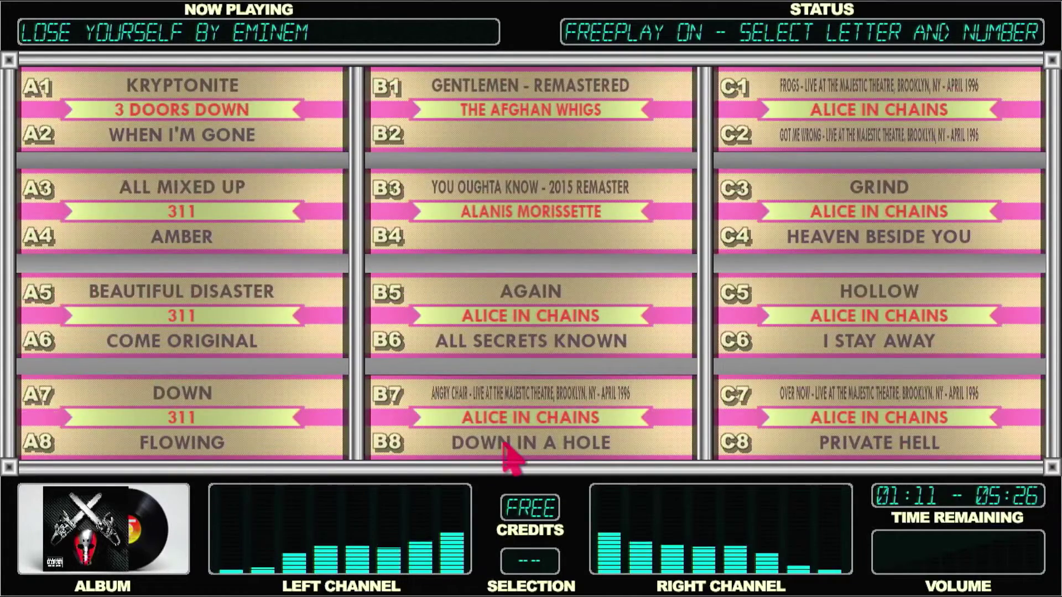
pyautogui.press('Right')
# - Page through the grunge results to the Green Day and Gruntruck page
pyautogui.press('Right')
pyautogui.press('Right')
pyautogui.press('Right')
pyautogui.press('Right')
pyautogui.press('Right')
pyautogui.press('Right')
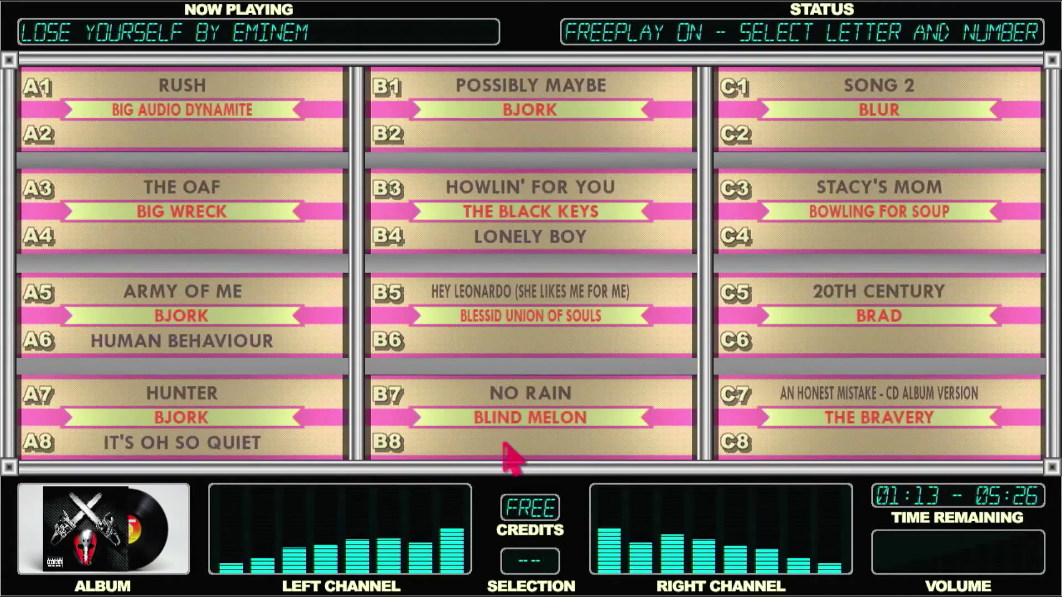
pyautogui.press('Right')
pyautogui.press('Right')
pyautogui.press('Right')
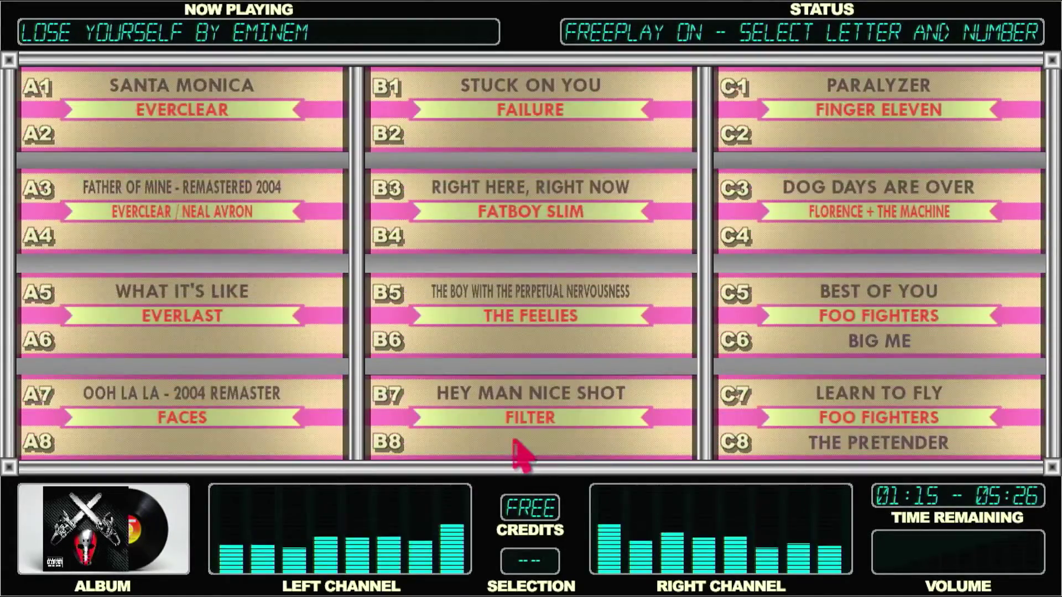
pyautogui.press('Right')
pyautogui.press('Left')
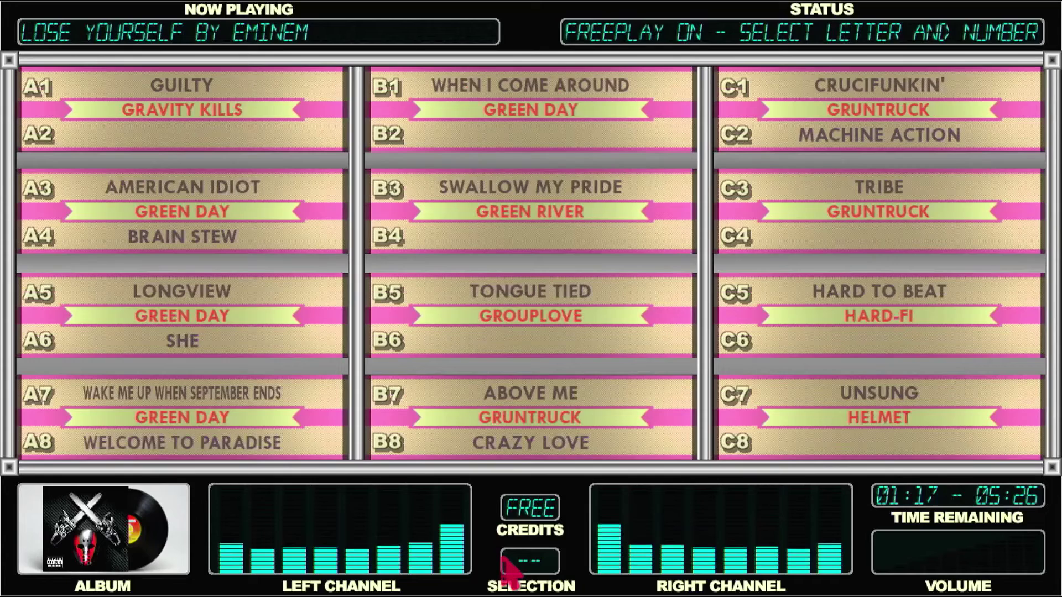
# - Reset all search fields, clearing the GRUNGE genre filter
pyautogui.press('s')
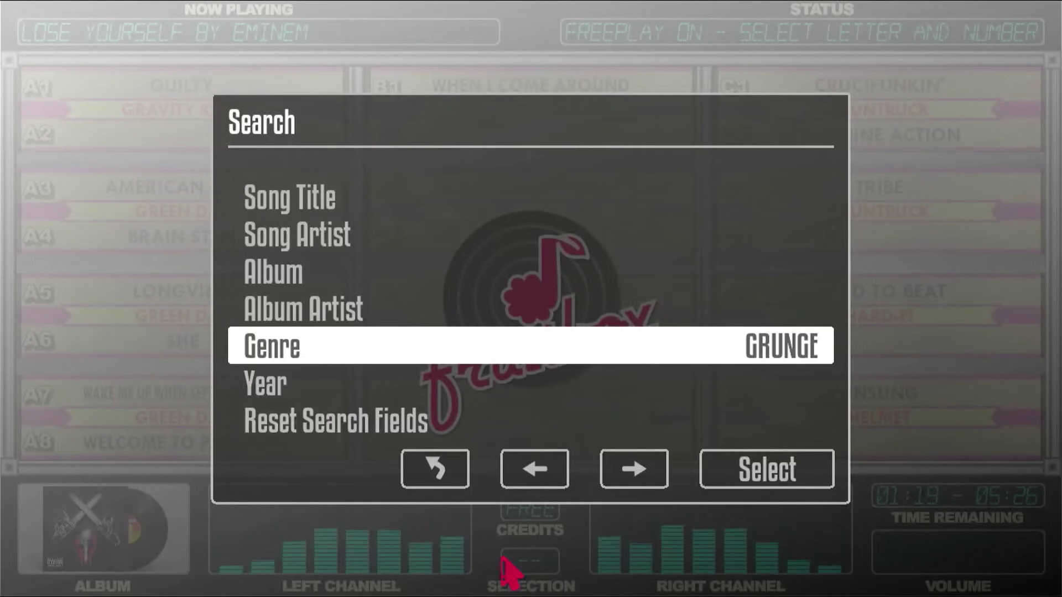
pyautogui.click(531, 471)
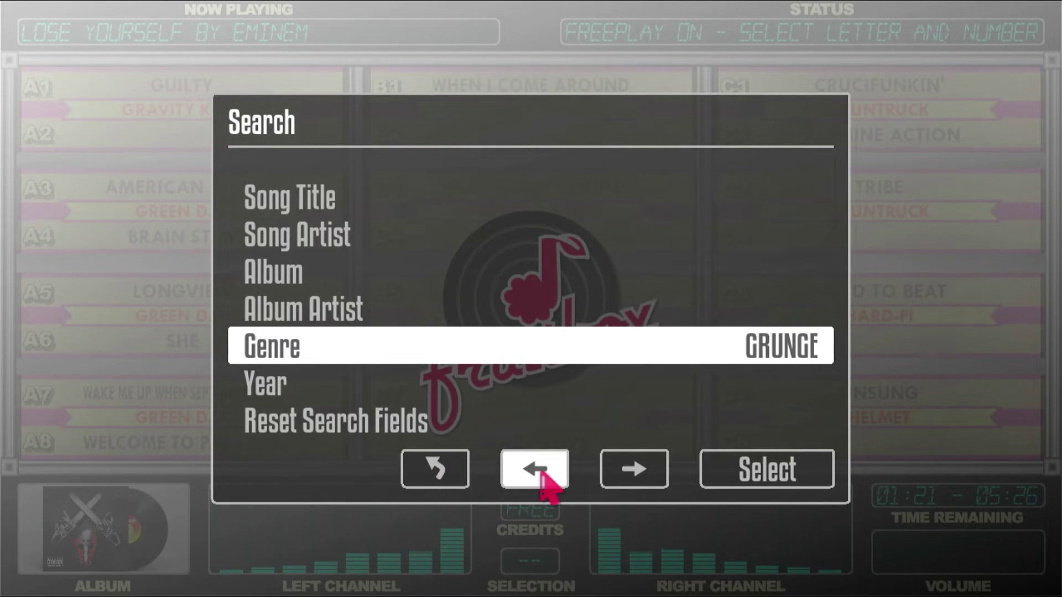
pyautogui.click(625, 473)
pyautogui.click(626, 473)
pyautogui.click(630, 471)
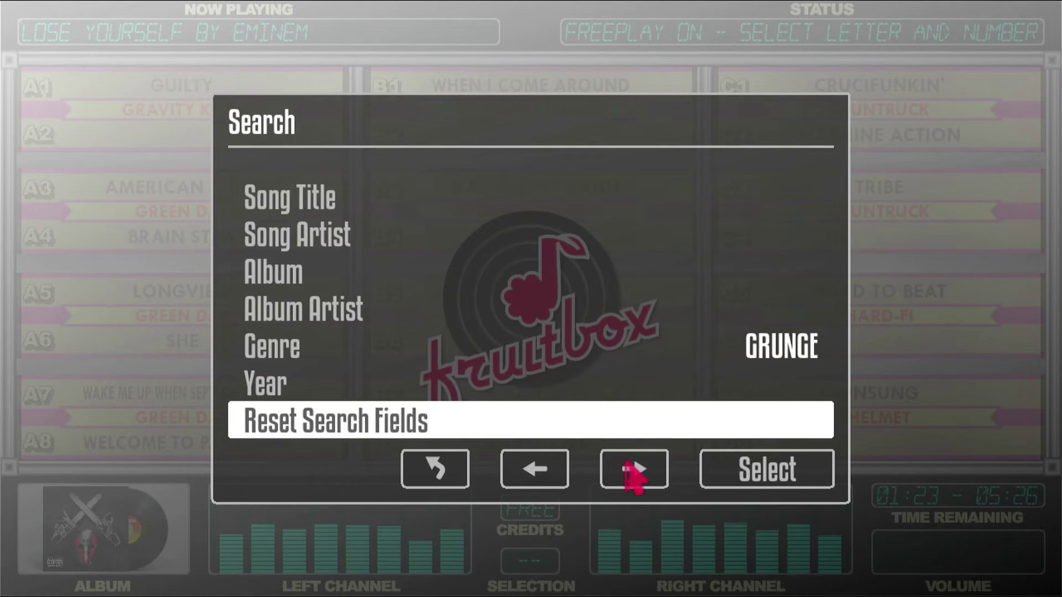
pyautogui.click(763, 475)
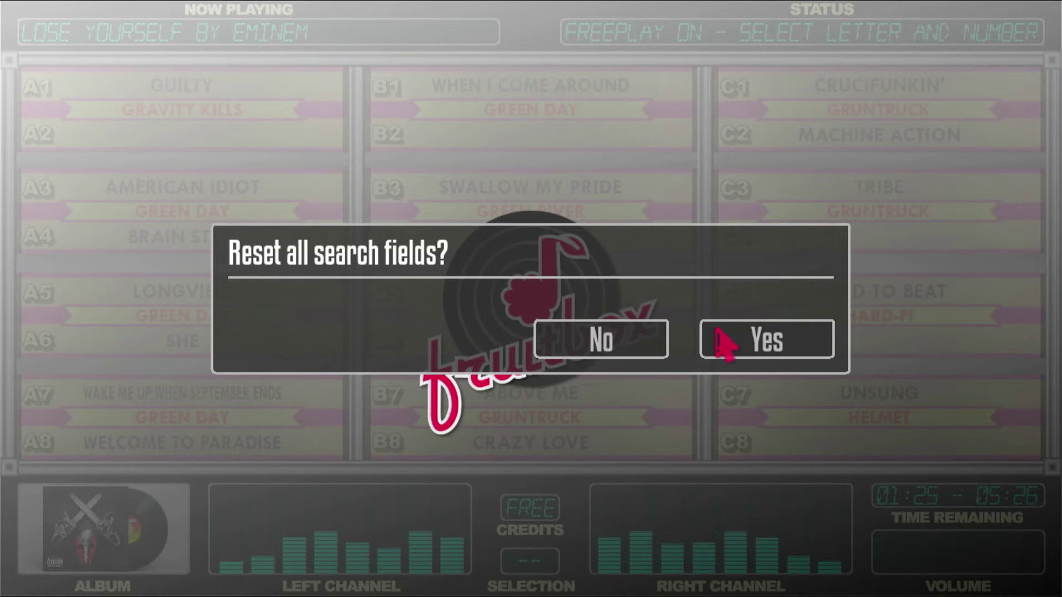
pyautogui.click(737, 340)
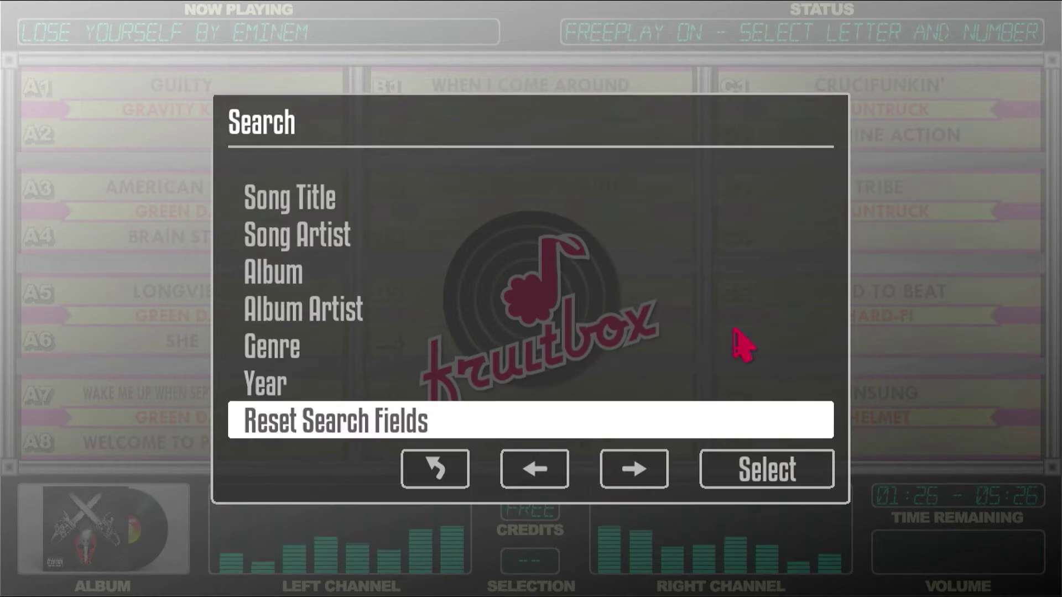
# - Enter FUNK as the Genre search term on the on-screen keyboard and confirm
pyautogui.click(546, 482)
pyautogui.click(551, 476)
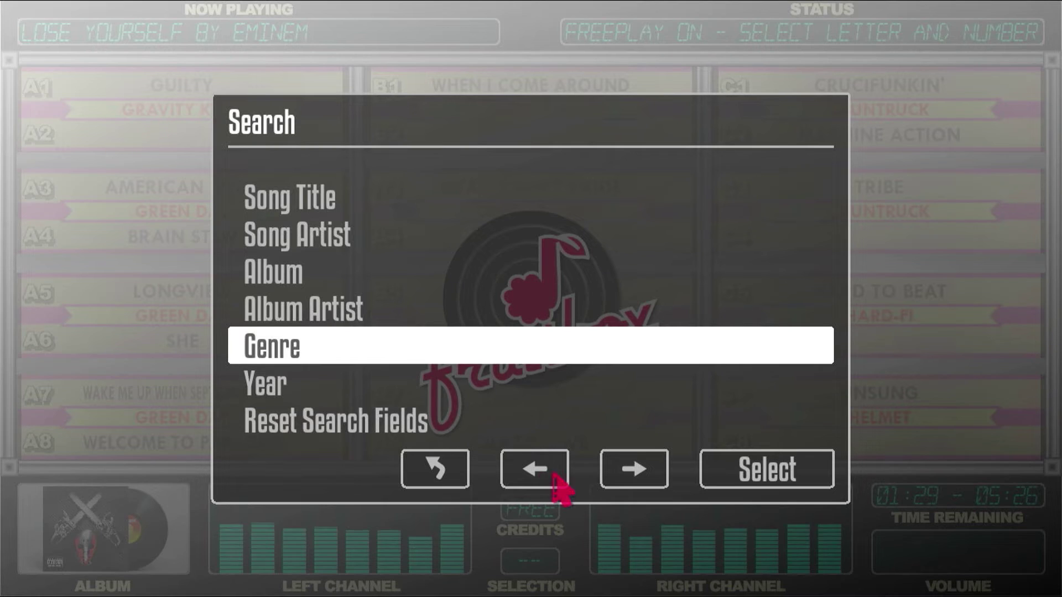
pyautogui.click(725, 470)
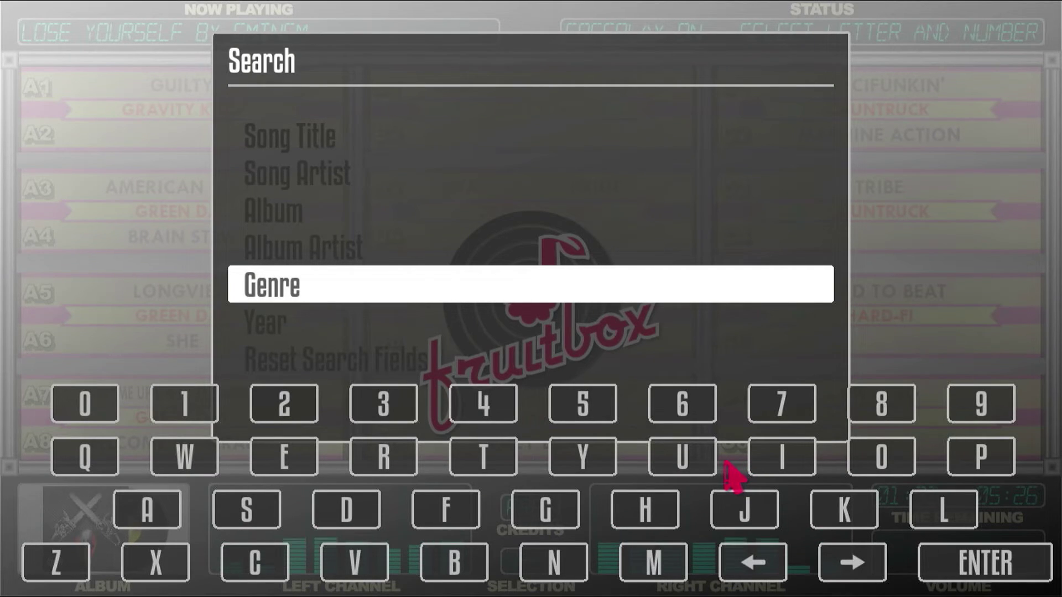
pyautogui.click(461, 511)
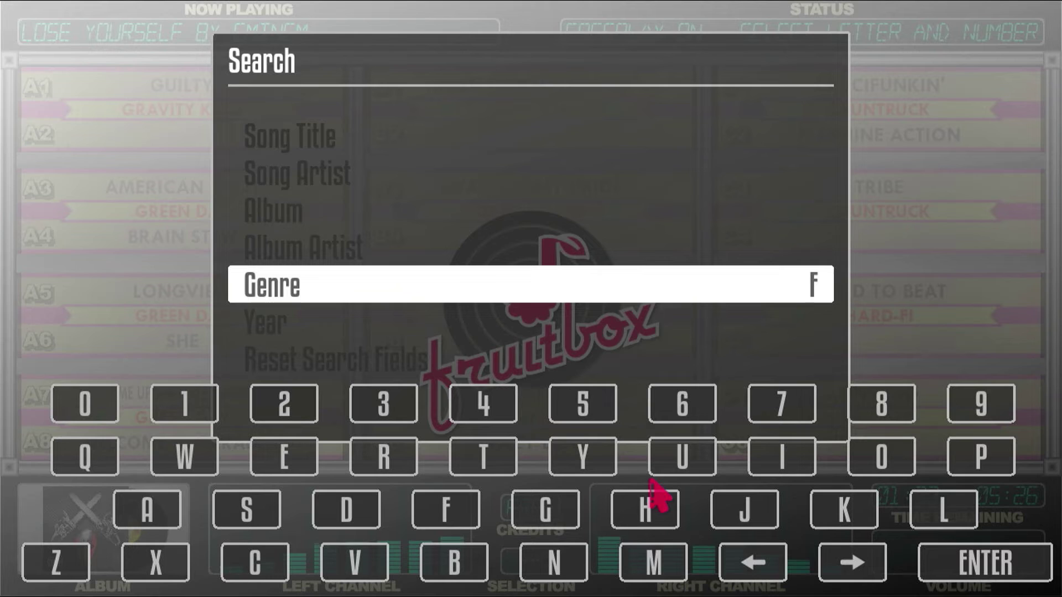
pyautogui.click(680, 476)
pyautogui.click(561, 562)
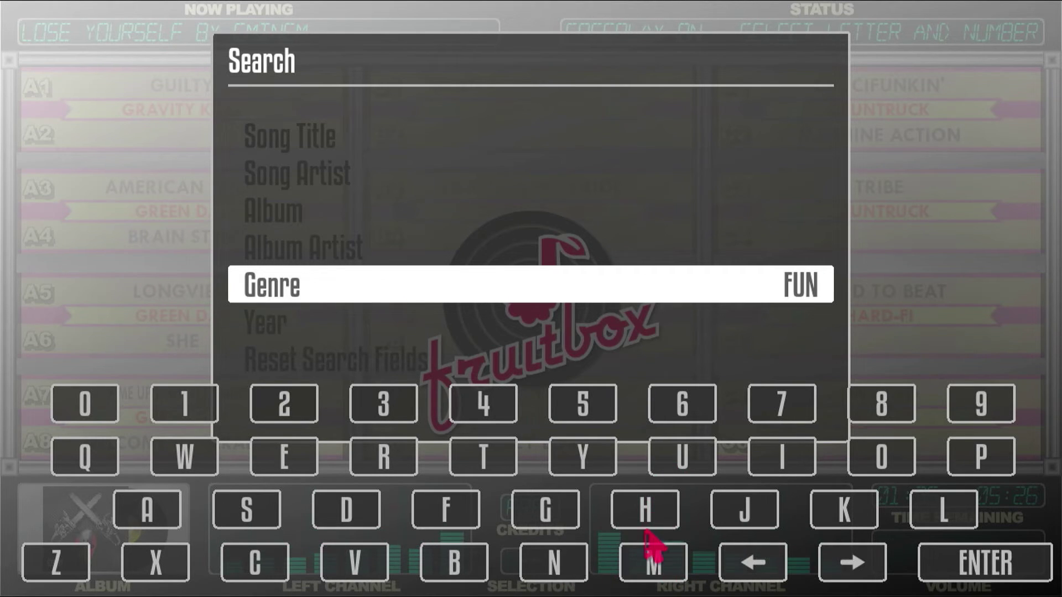
pyautogui.click(835, 506)
pyautogui.click(954, 566)
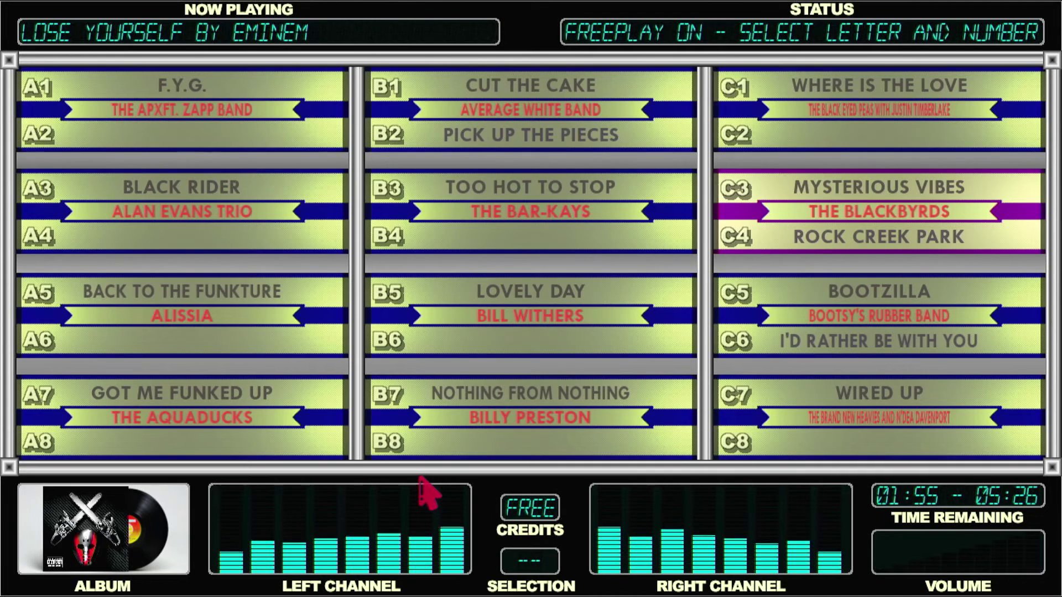
pyautogui.press('Right')
pyautogui.press('Right')
pyautogui.press('Right')
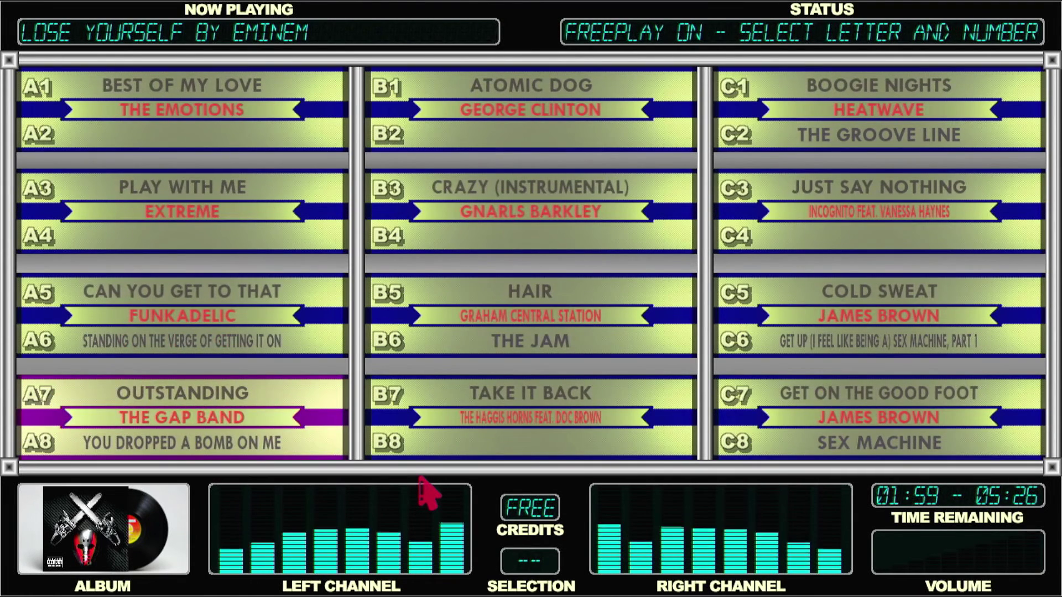
pyautogui.press('Right')
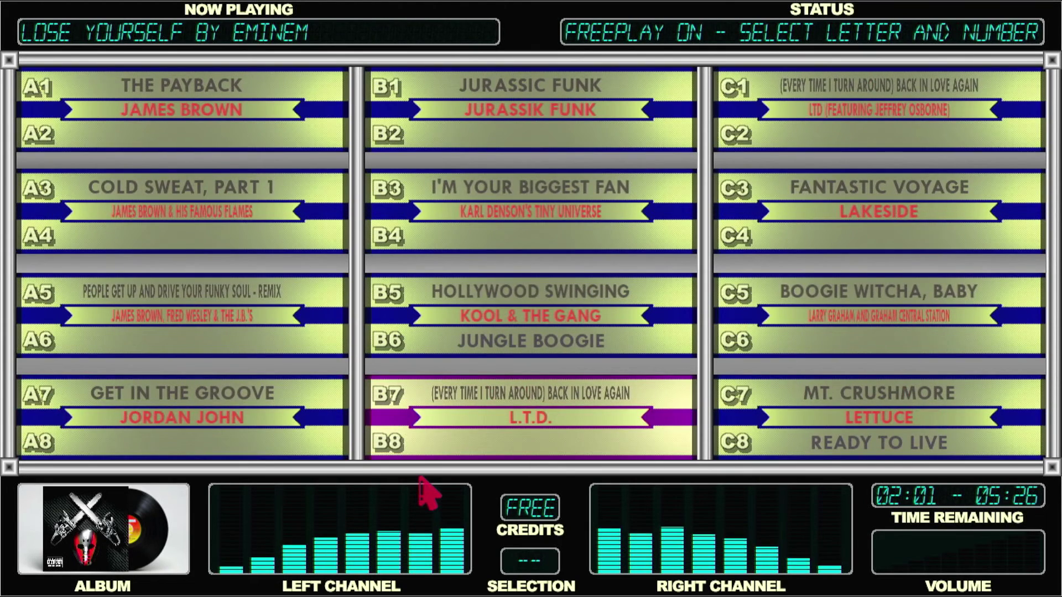
pyautogui.press('Right')
pyautogui.press('Right')
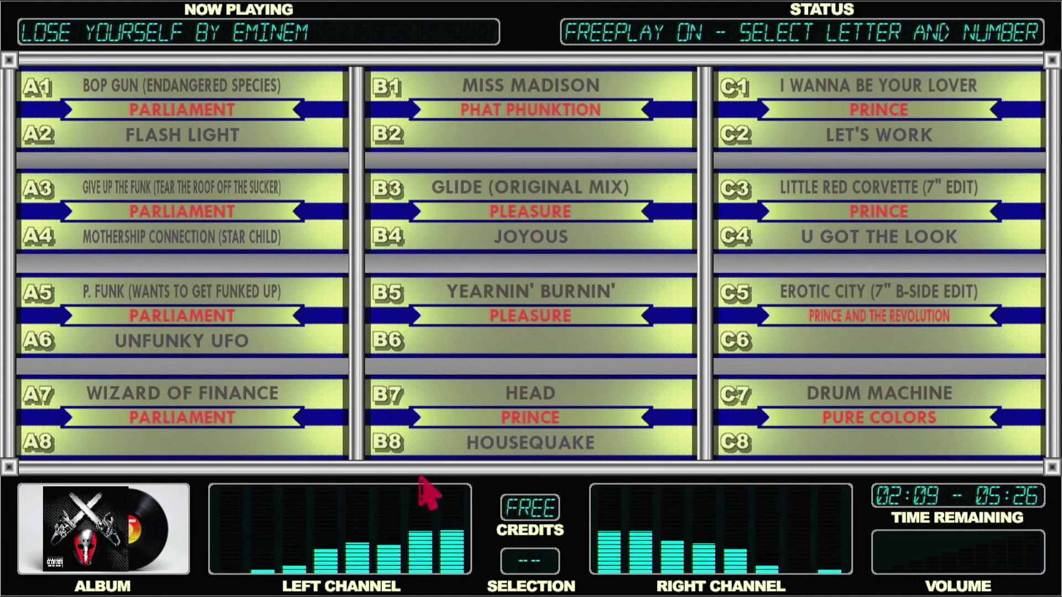
pyautogui.press('Right')
pyautogui.press('Right')
pyautogui.press('Right')
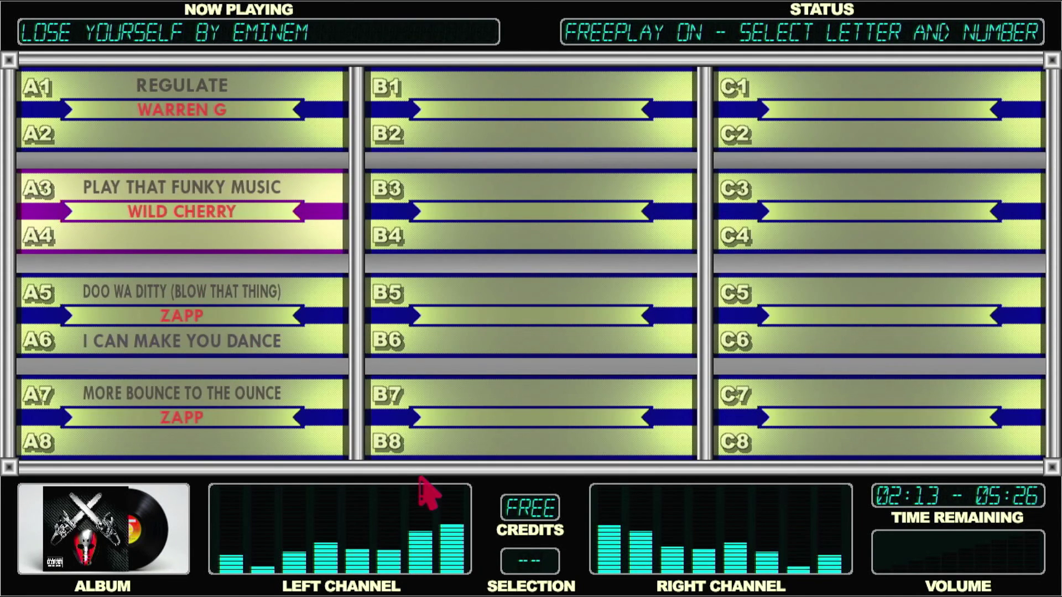
pyautogui.press('Left')
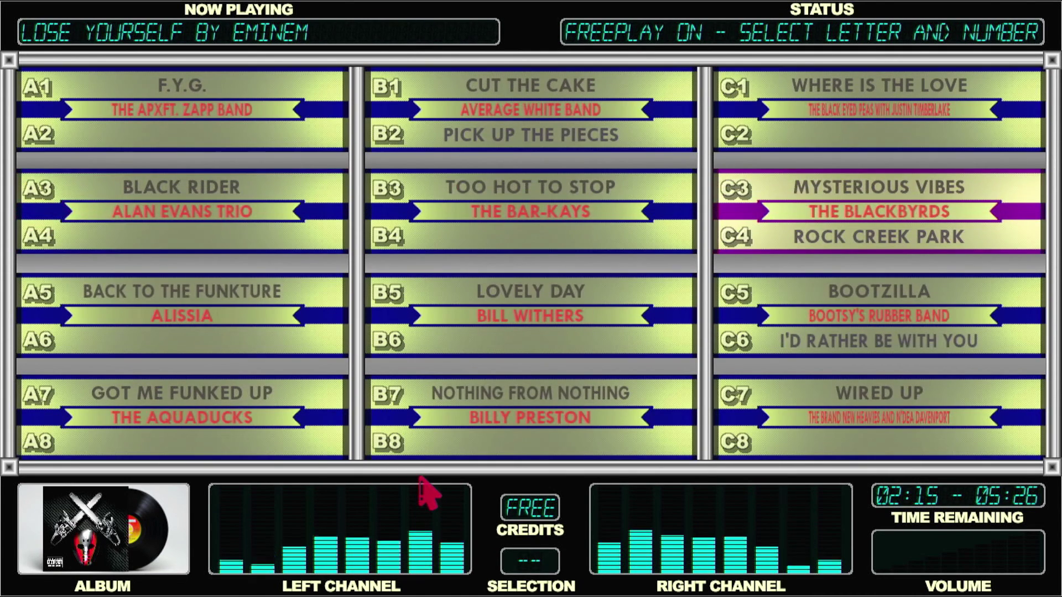